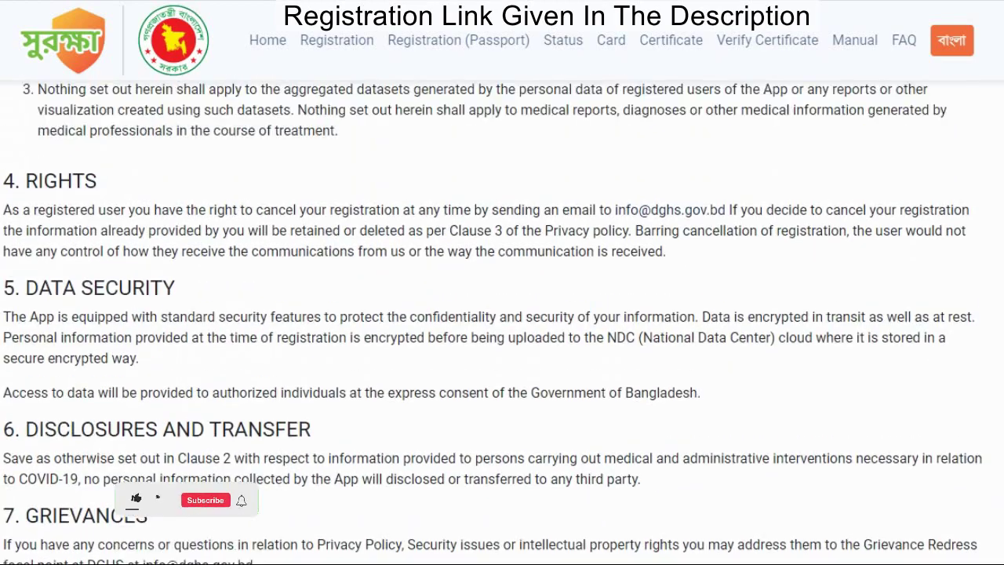
pyautogui.scroll(7, 502, 338)
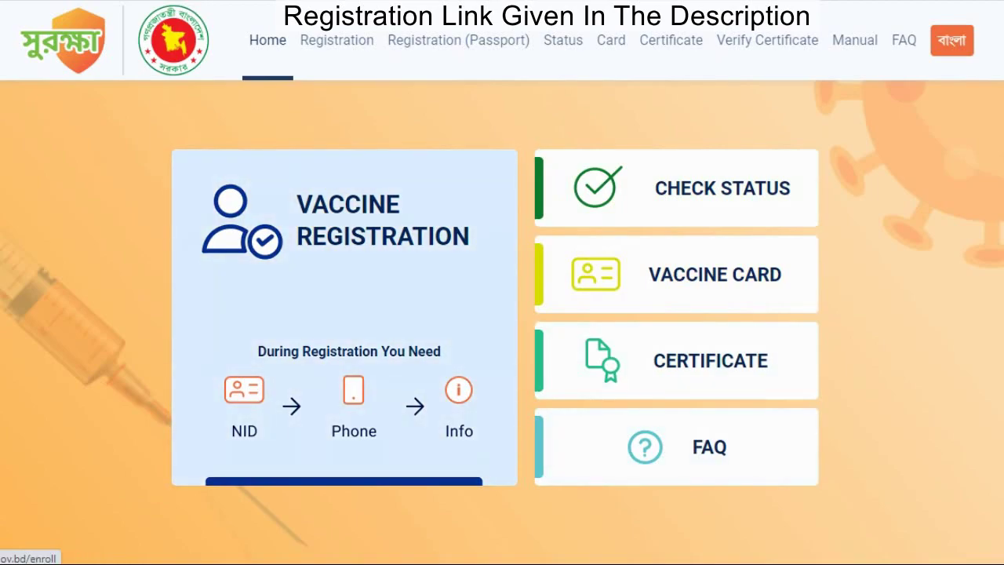
# - Open Vaccine Registration in a new tab and choose Citizen registration (35 years & above) as the type
pyautogui.rightClick(303, 235)
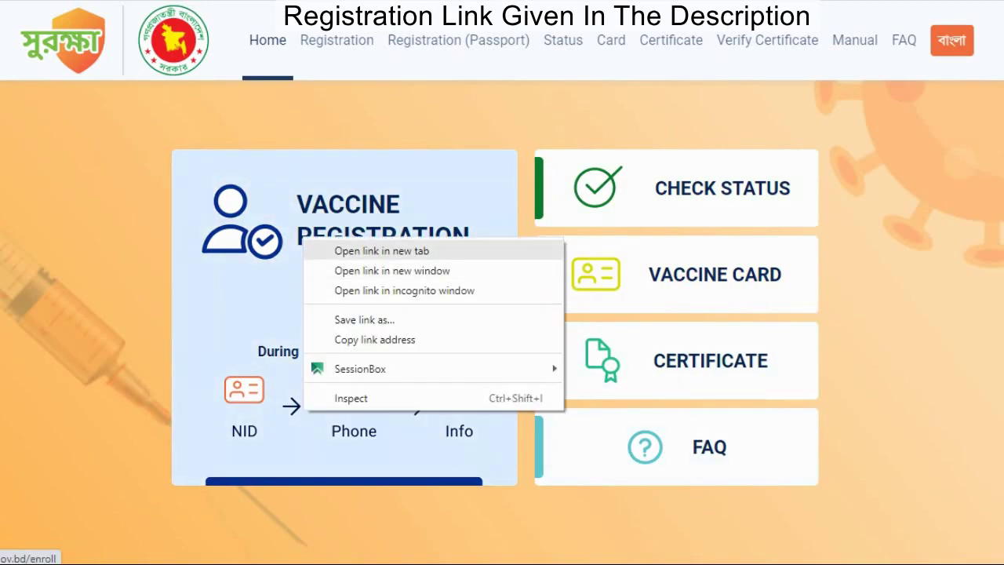
pyautogui.click(396, 249)
pyautogui.hotkey('ctrl', 'Tab')
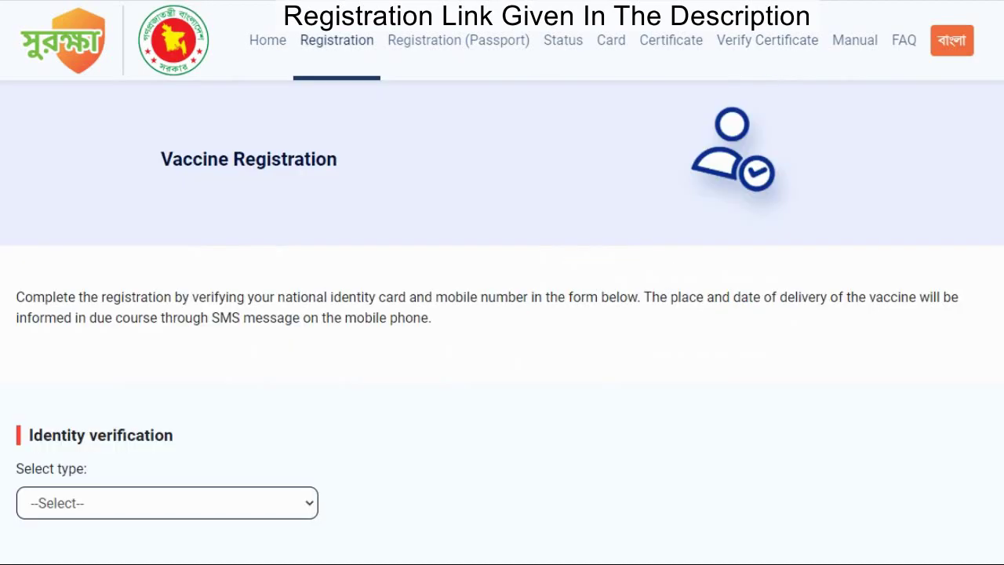
pyautogui.scroll(-1, 502, 314)
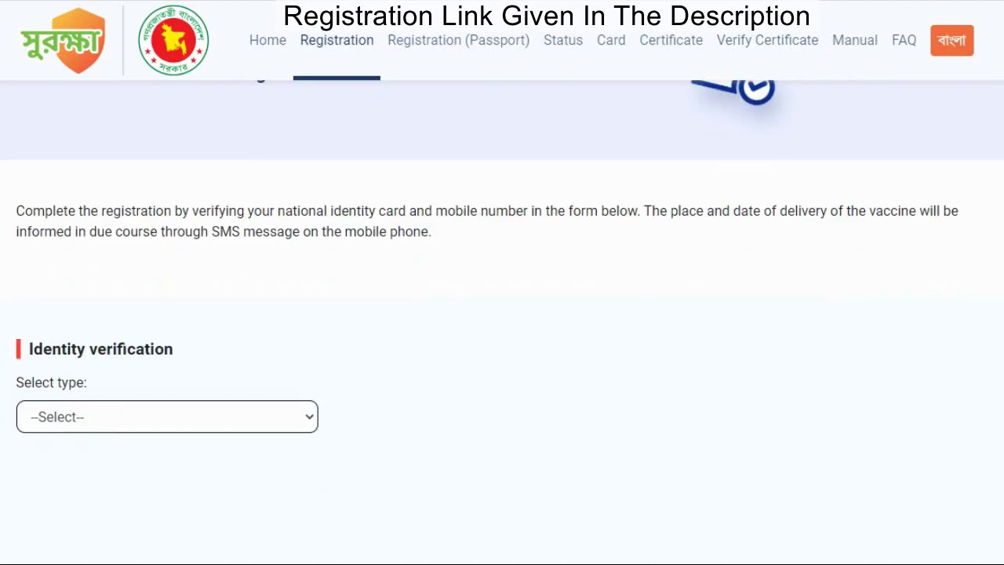
pyautogui.click(166, 416)
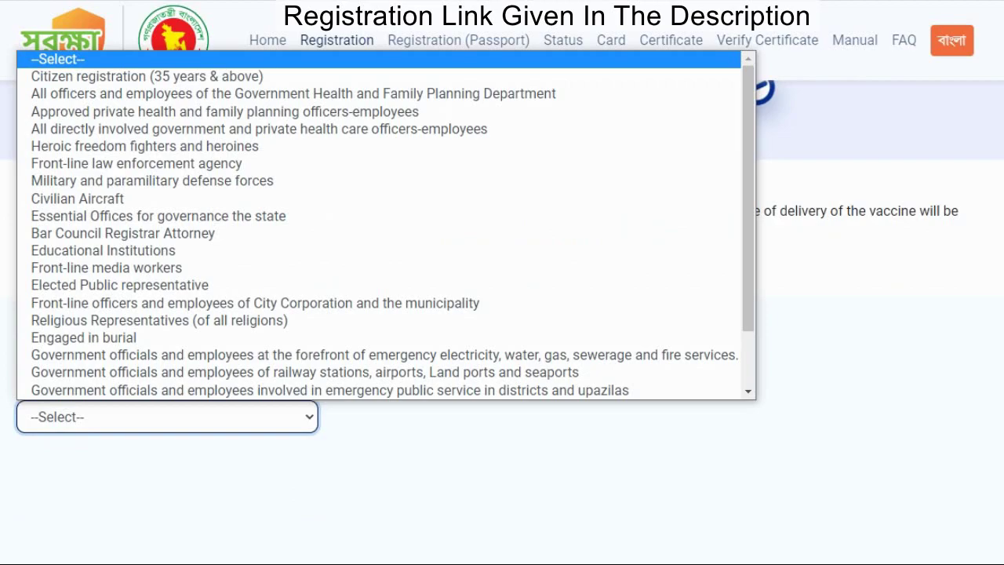
pyautogui.scroll(-1, 259, 372)
pyautogui.scroll(1, 259, 303)
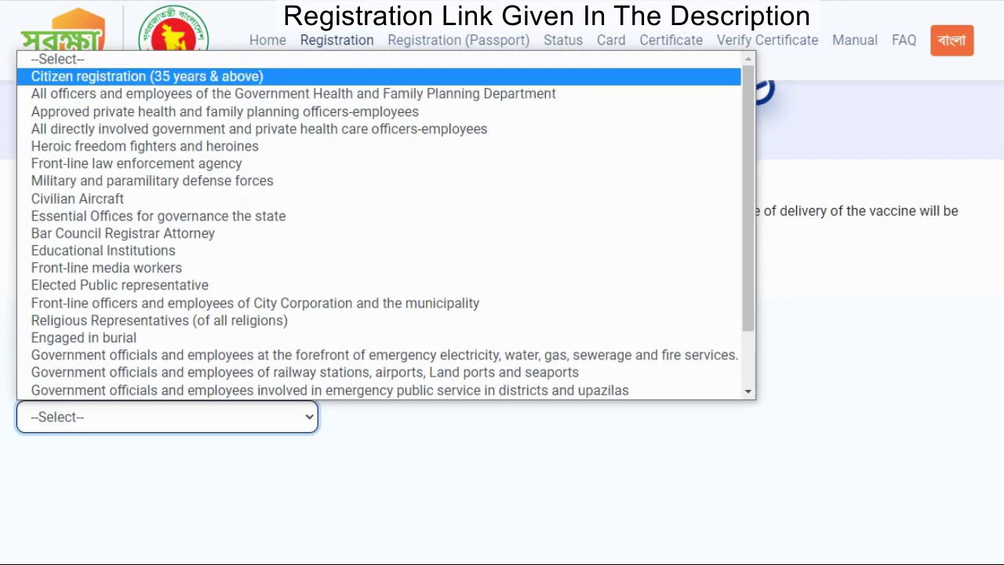
pyautogui.click(147, 77)
pyautogui.scroll(-2, 503, 313)
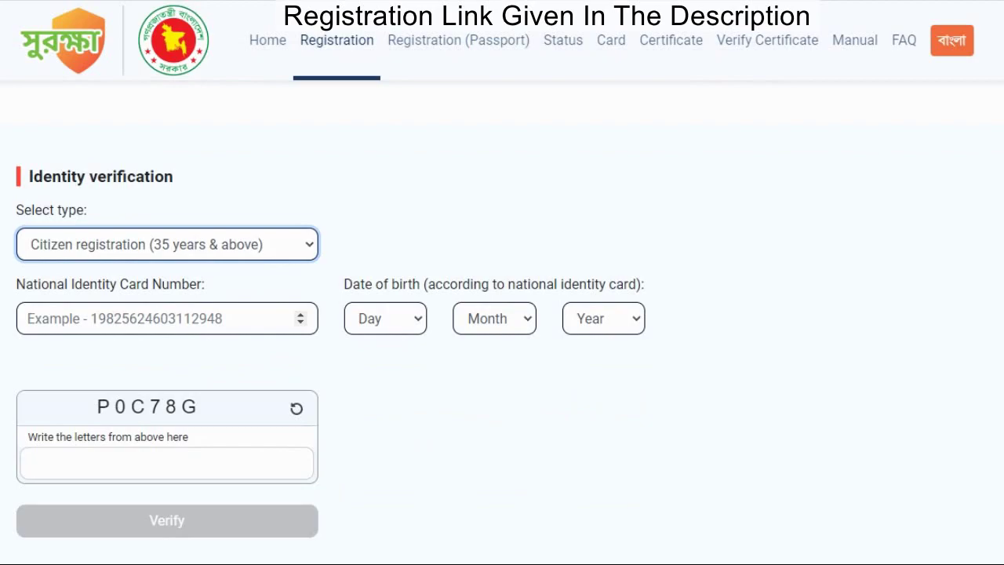
# - Focus the National Identity Card Number field and look over the verification form
pyautogui.click(157, 319)
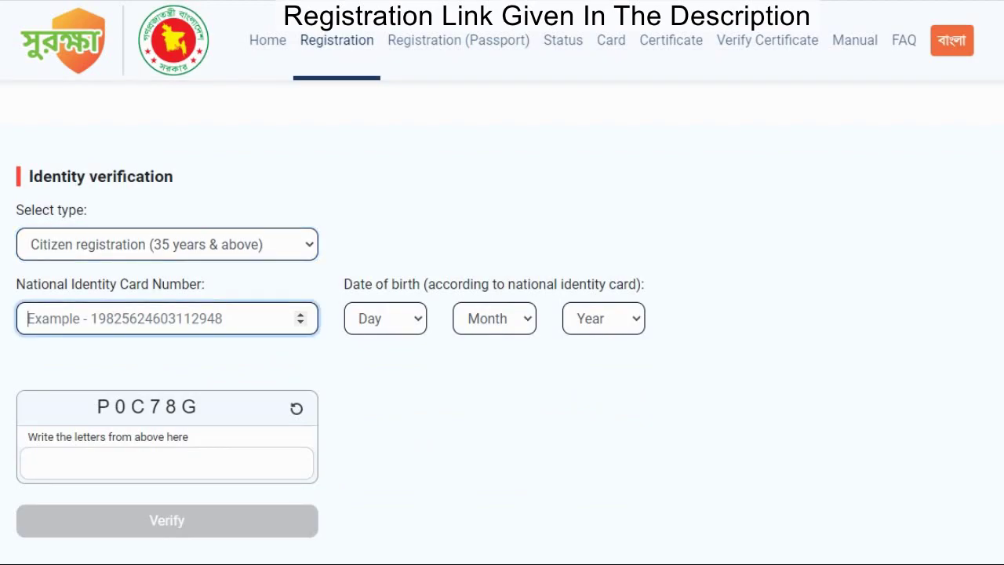
pyautogui.scroll(-1, 502, 314)
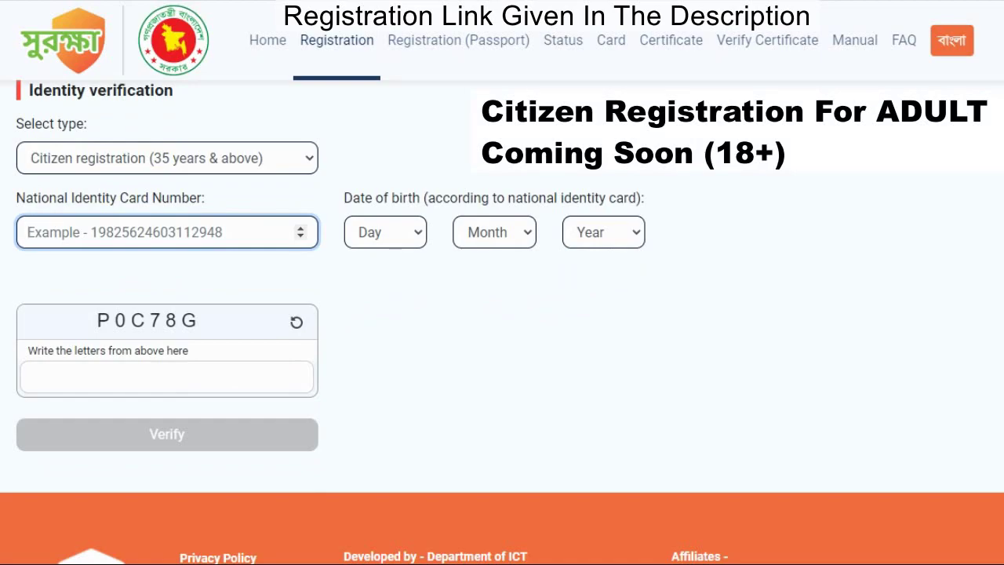
pyautogui.scroll(1, 502, 314)
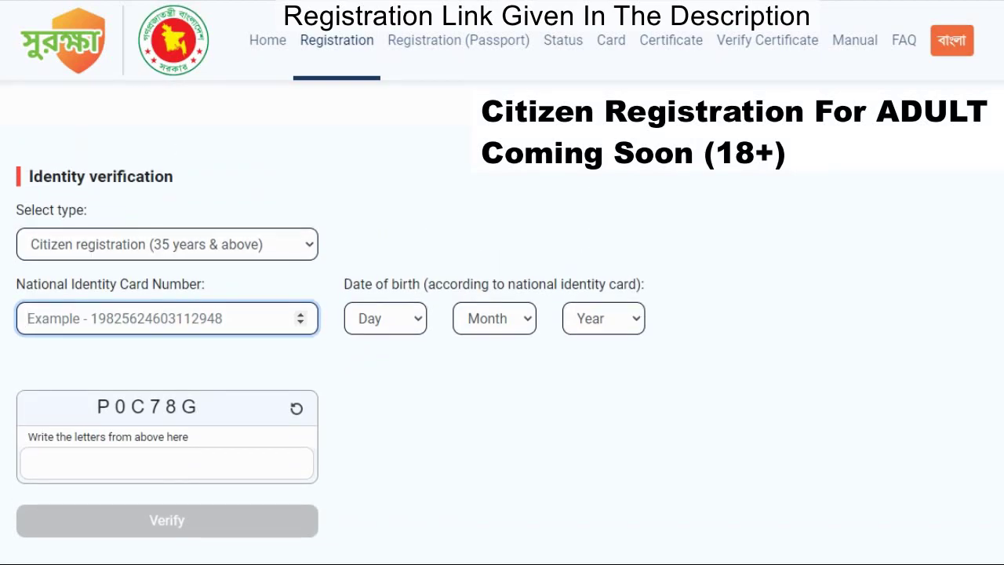
pyautogui.scroll(1, 502, 314)
pyautogui.scroll(-3, 502, 314)
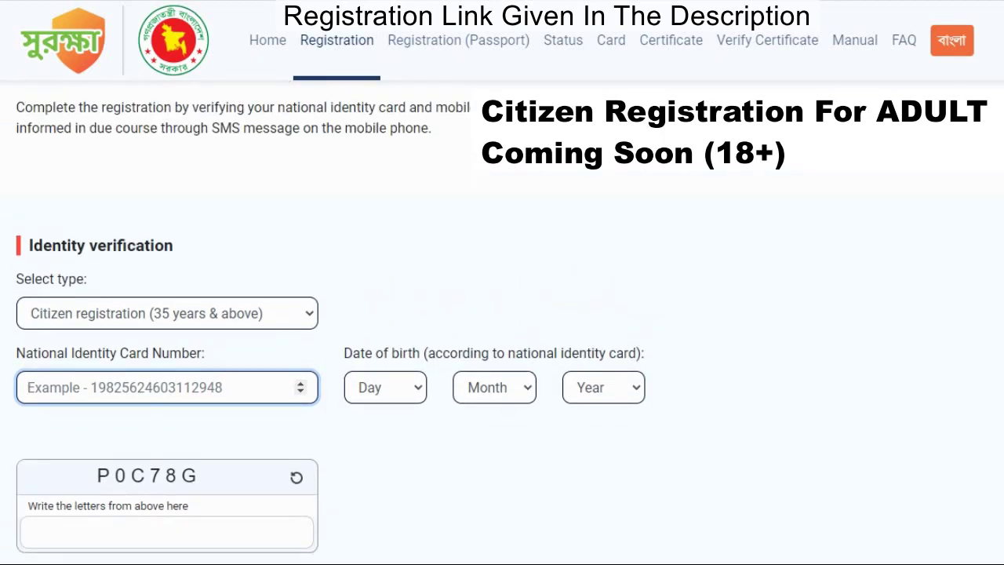
pyautogui.scroll(2, 502, 314)
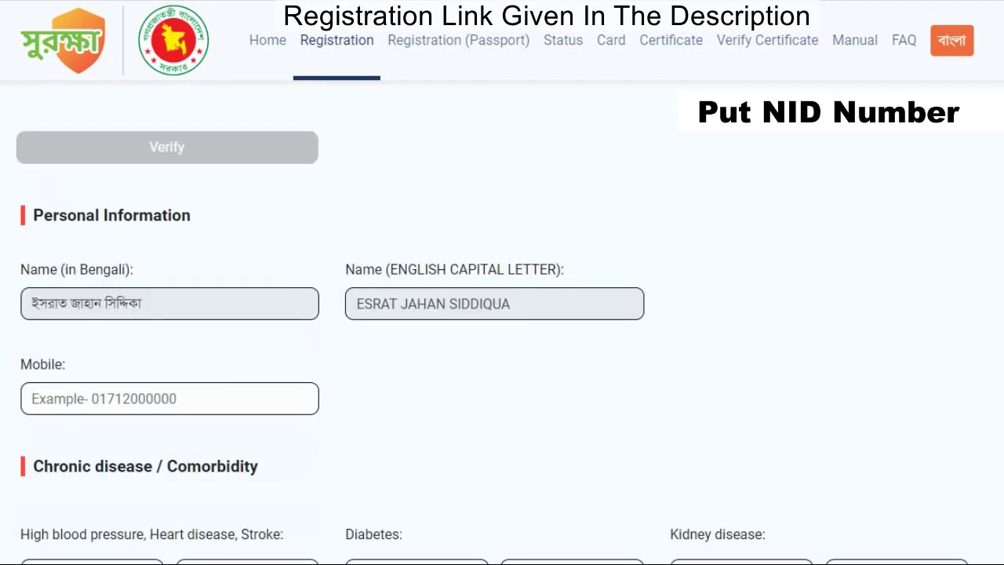
pyautogui.scroll(-1, 493, 326)
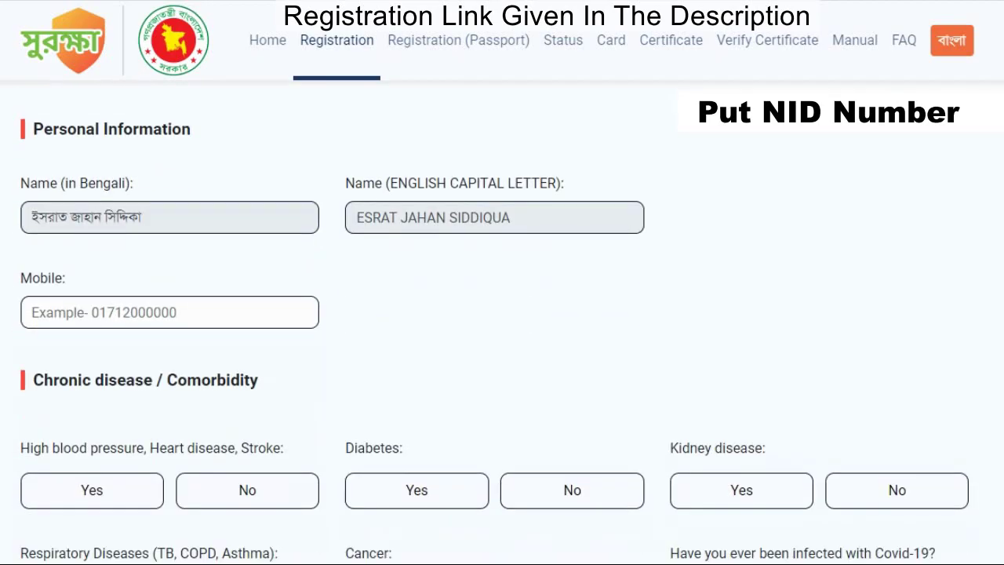
pyautogui.scroll(-1, 170, 227)
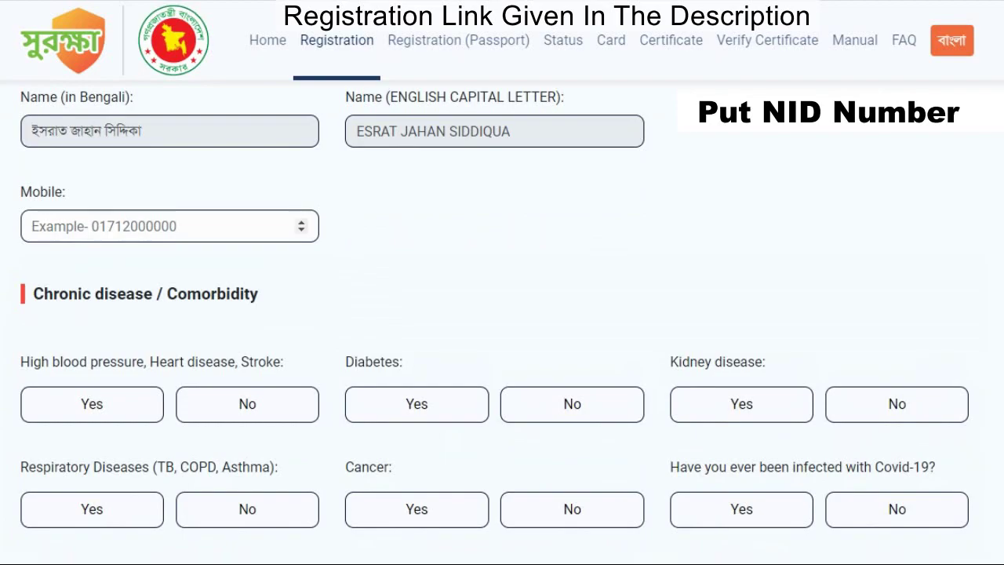
pyautogui.scroll(-1, 170, 228)
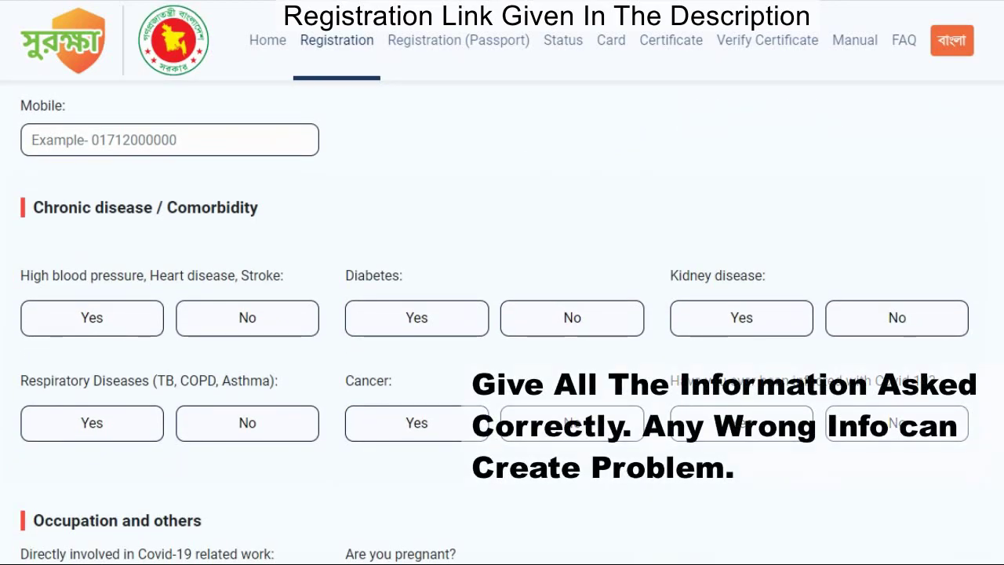
pyautogui.scroll(-1, 502, 314)
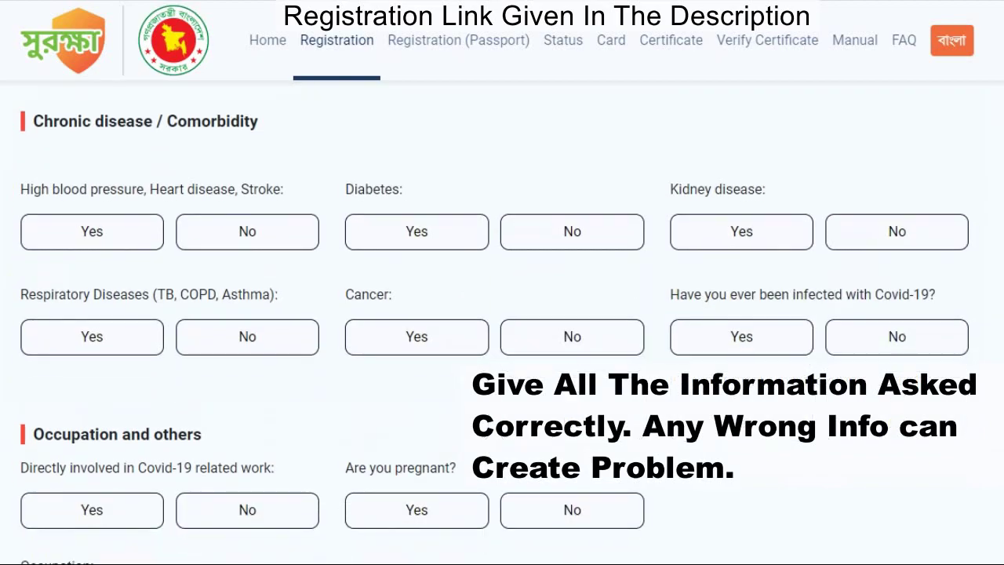
pyautogui.scroll(-2, 502, 314)
pyautogui.scroll(-1, 502, 314)
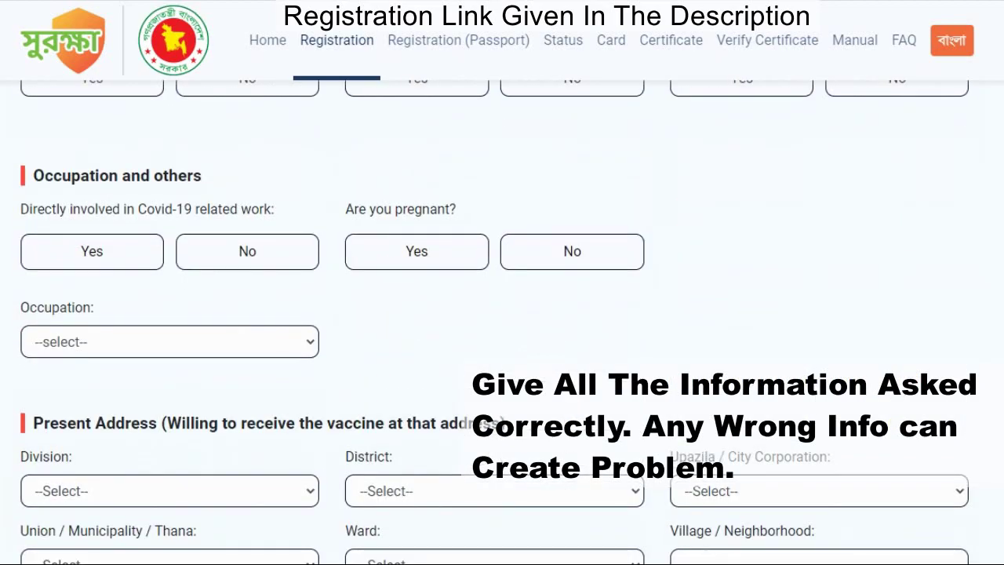
pyautogui.scroll(-2, 502, 313)
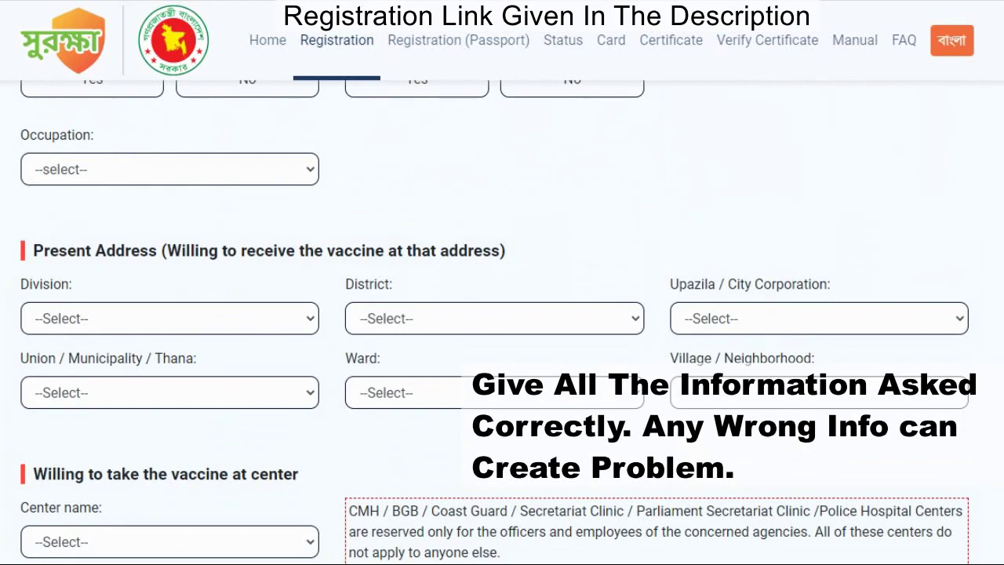
pyautogui.scroll(-2, 502, 314)
pyautogui.scroll(-1, 502, 314)
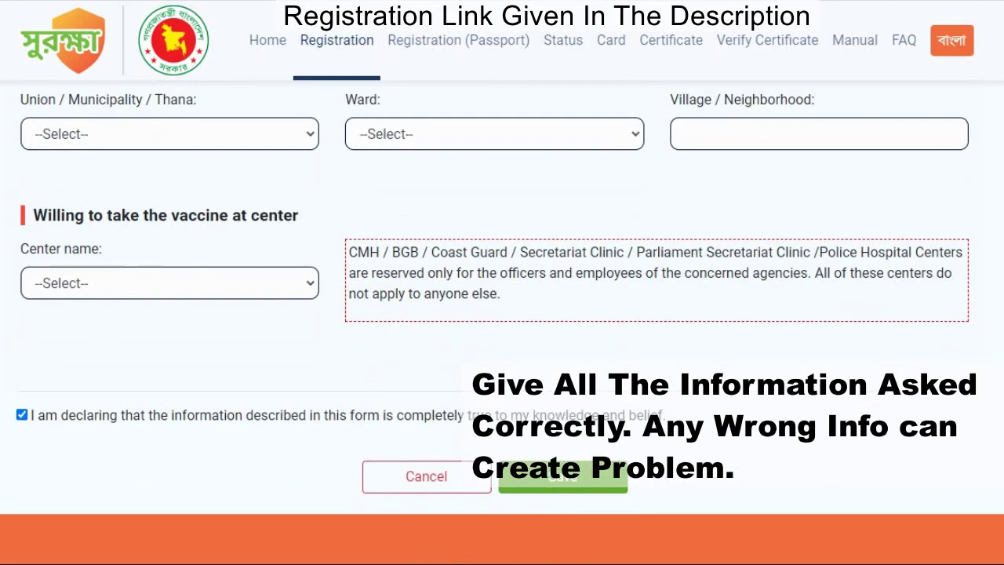
pyautogui.click(169, 283)
pyautogui.press('Escape')
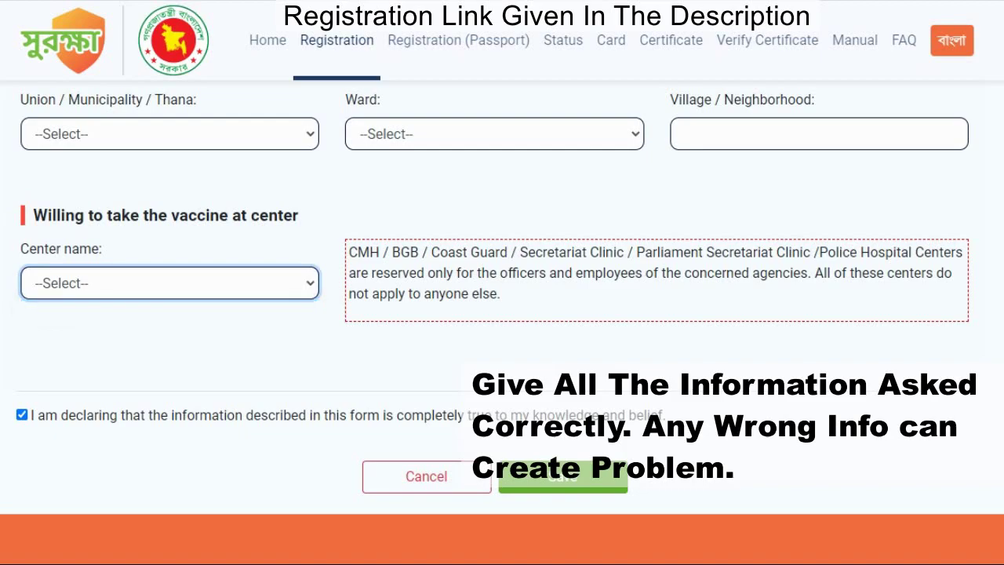
pyautogui.scroll(2, 502, 306)
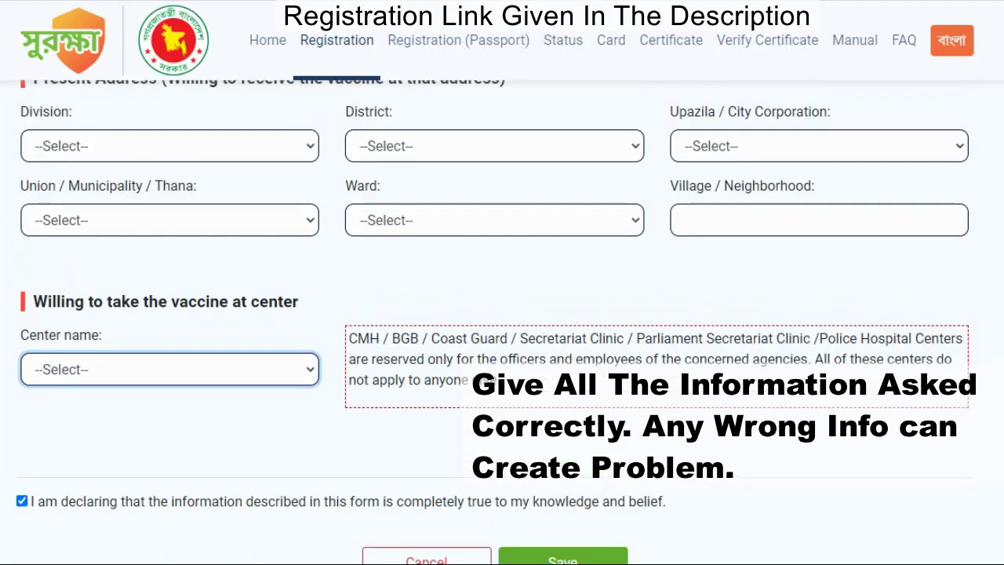
pyautogui.hotkey('alt', 'Down')
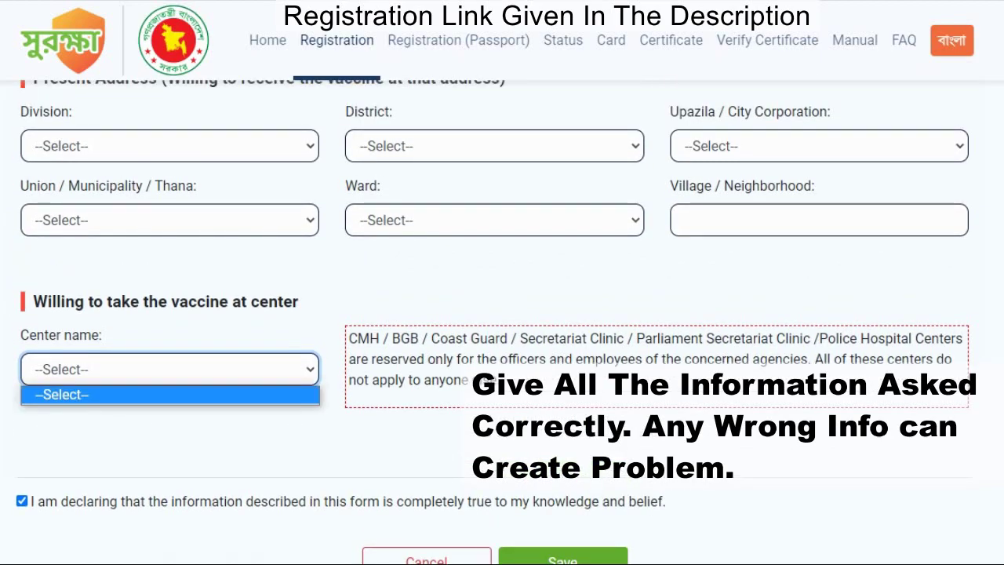
pyautogui.press('Escape')
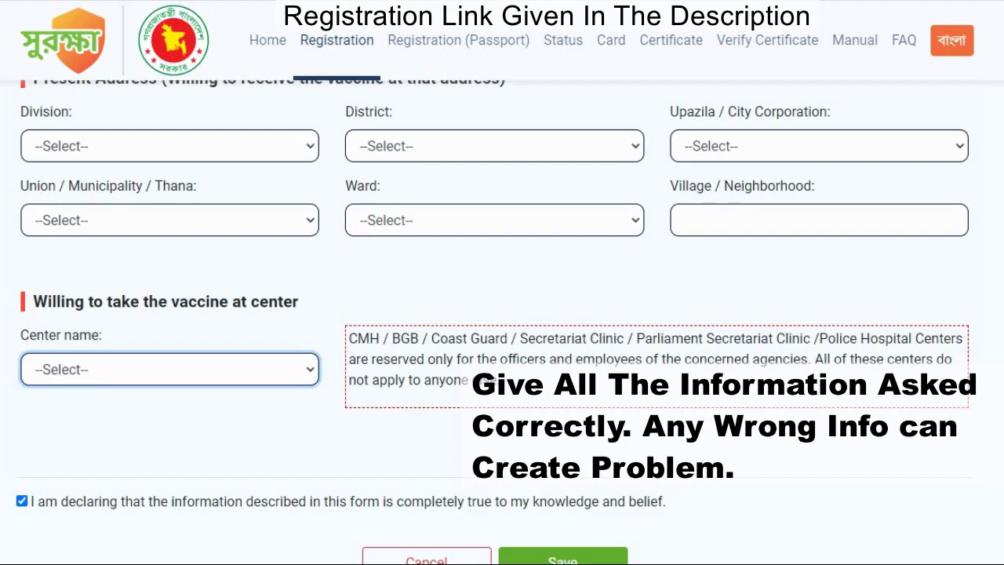
pyautogui.moveTo(379, 338); pyautogui.dragTo(471, 338)
pyautogui.click(471, 338)
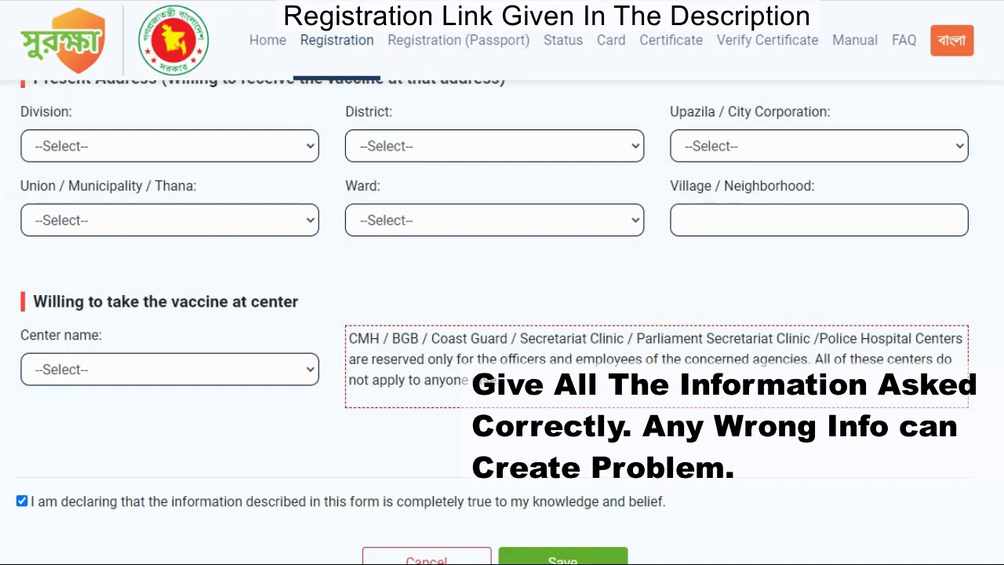
pyautogui.moveTo(811, 338); pyautogui.dragTo(962, 338)
pyautogui.click(962, 338)
pyautogui.moveTo(348, 359); pyautogui.dragTo(516, 359)
pyautogui.click(403, 359)
pyautogui.click(516, 359)
pyautogui.moveTo(614, 360); pyautogui.dragTo(723, 360)
pyautogui.click(723, 359)
pyautogui.moveTo(370, 379); pyautogui.dragTo(501, 380)
pyautogui.click(501, 380)
# - Enter the mobile number in the Mobile field
pyautogui.scroll(6, 502, 314)
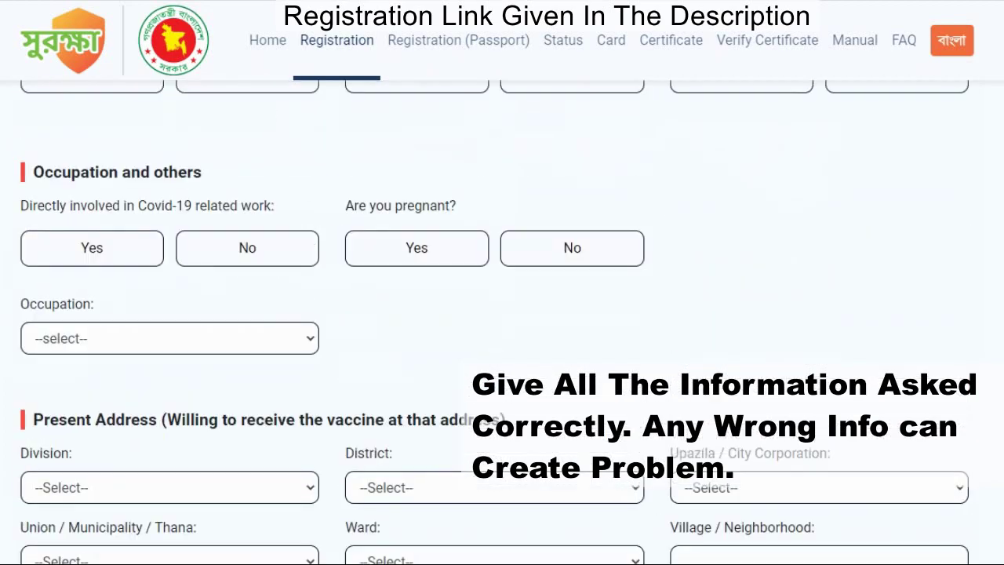
pyautogui.scroll(4, 502, 314)
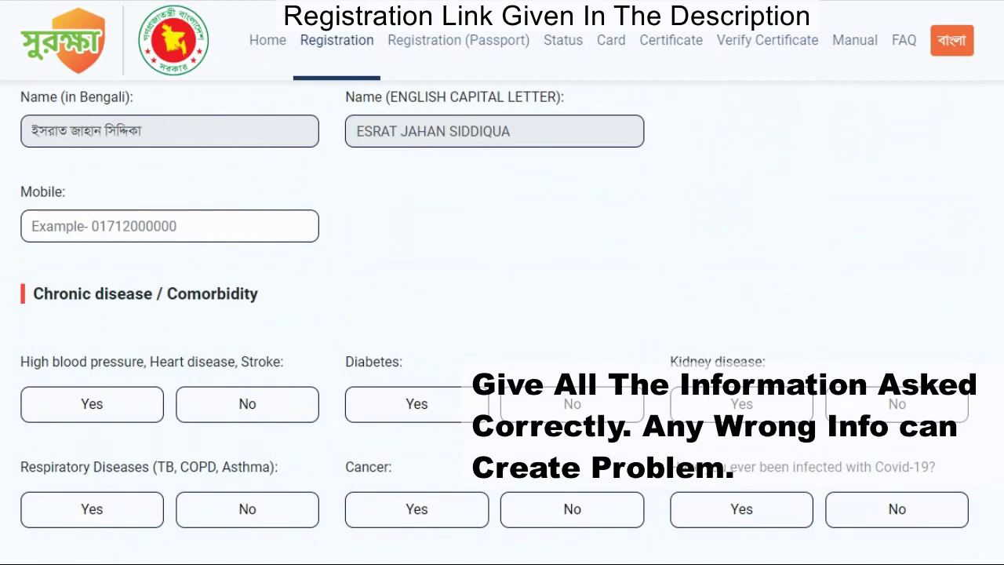
pyautogui.click(169, 226)
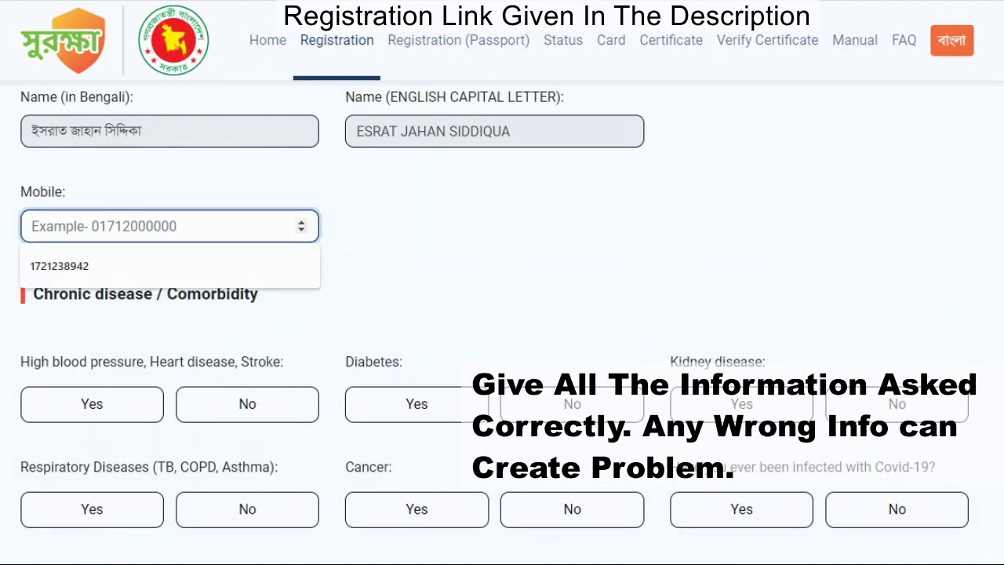
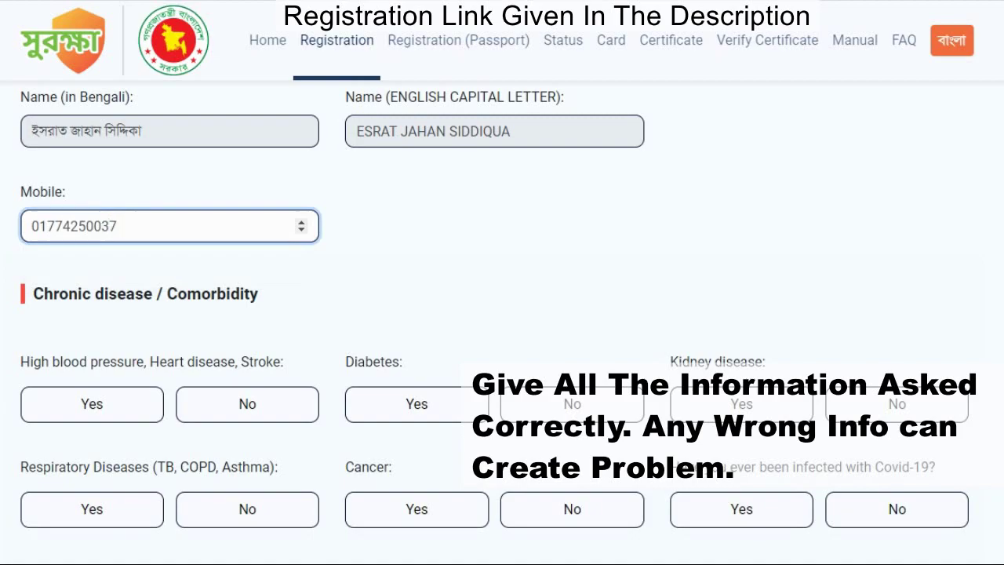
# - Answer Yes for high blood pressure and No to every other health and work question
pyautogui.scroll(-2, 502, 322)
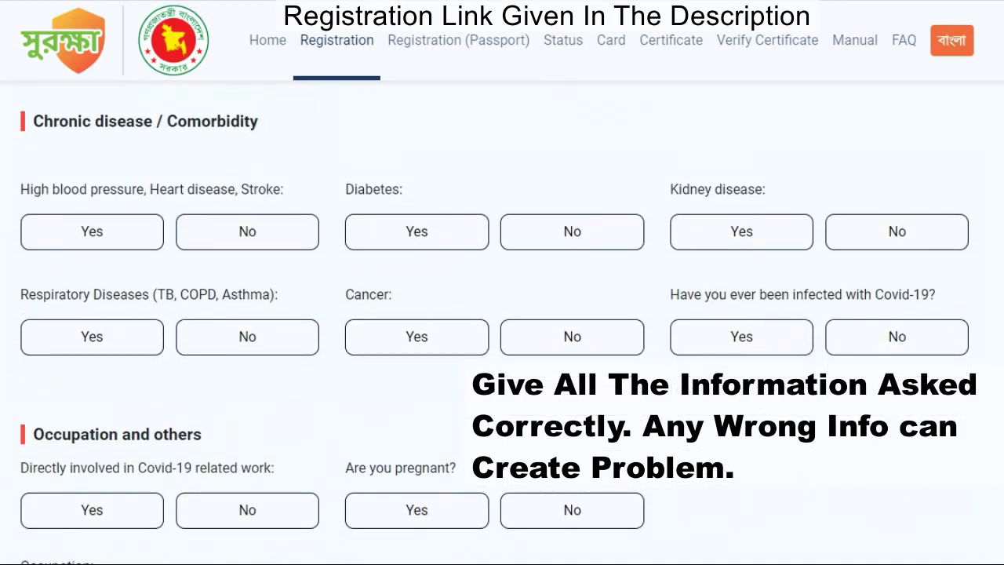
pyautogui.click(92, 231)
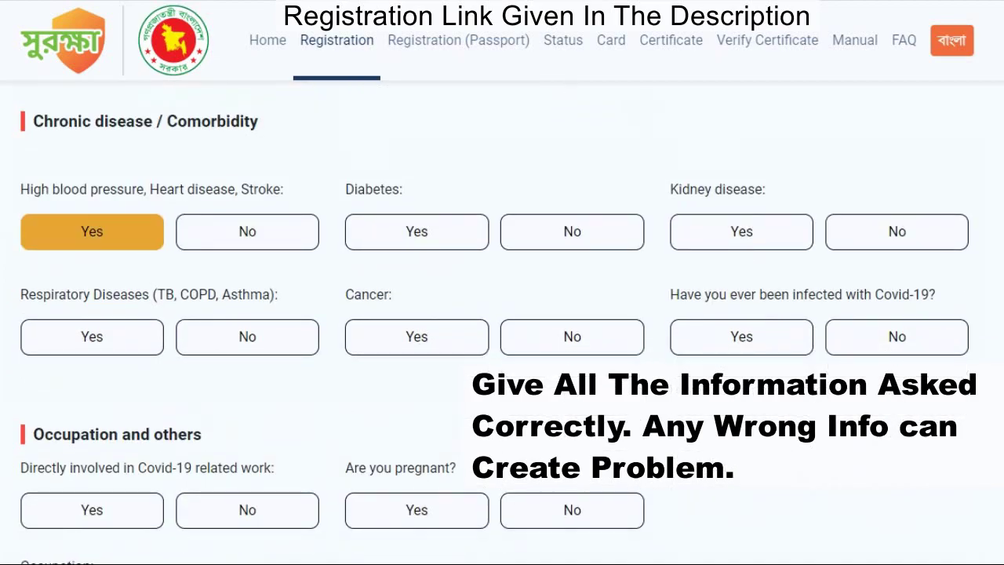
pyautogui.click(572, 232)
pyautogui.click(897, 231)
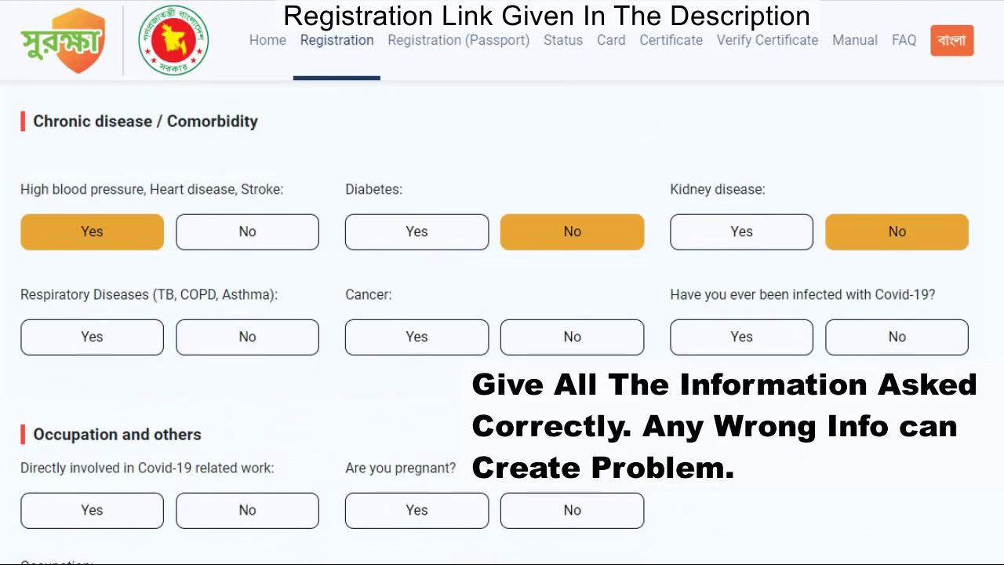
pyautogui.scroll(-1, 502, 313)
pyautogui.click(247, 250)
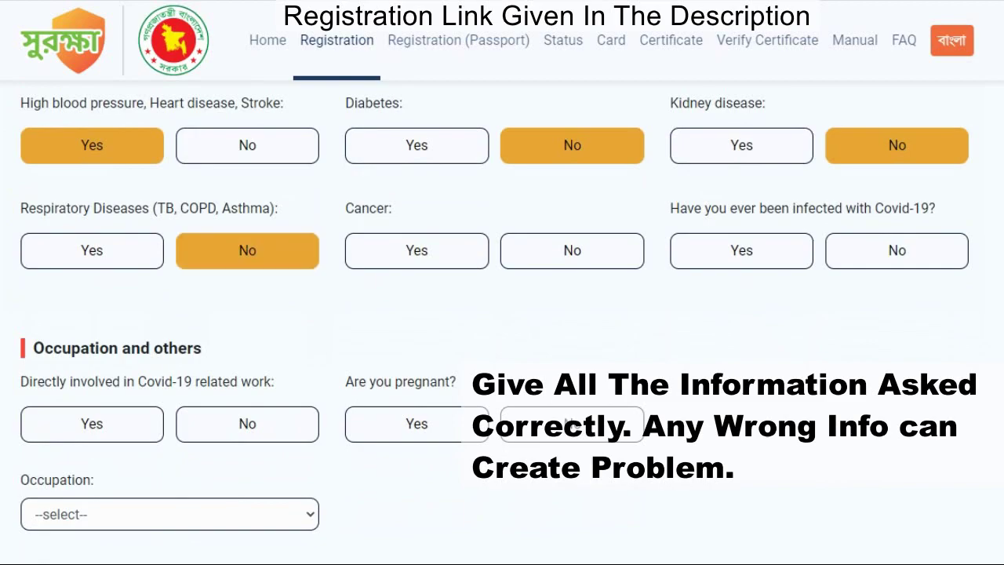
pyautogui.click(572, 251)
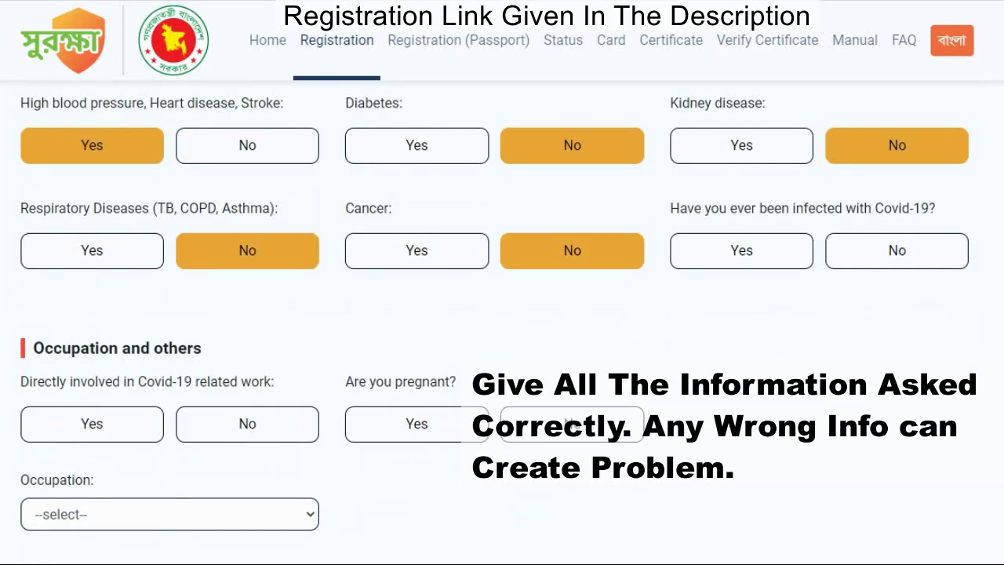
pyautogui.click(897, 250)
pyautogui.scroll(-1, 502, 314)
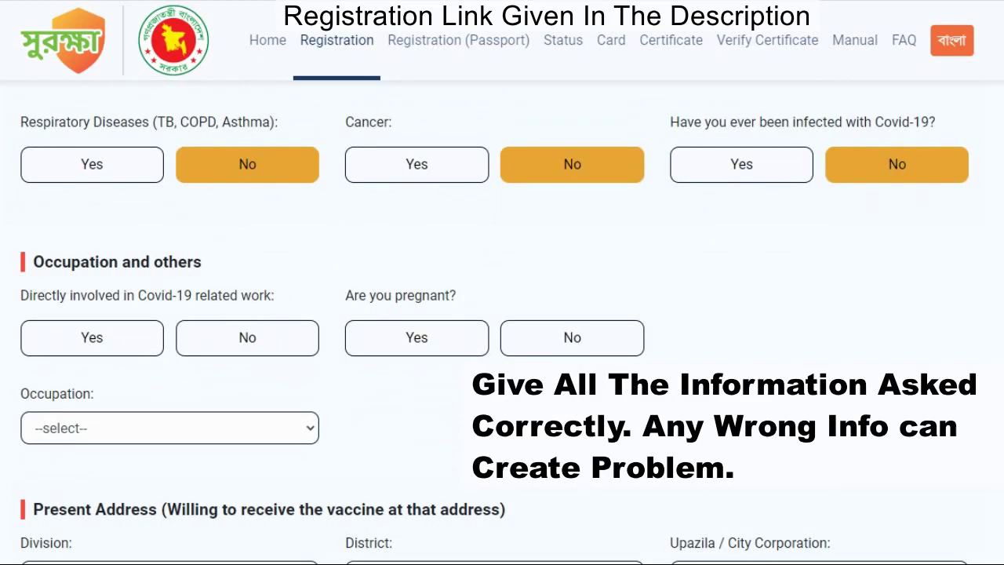
pyautogui.click(247, 337)
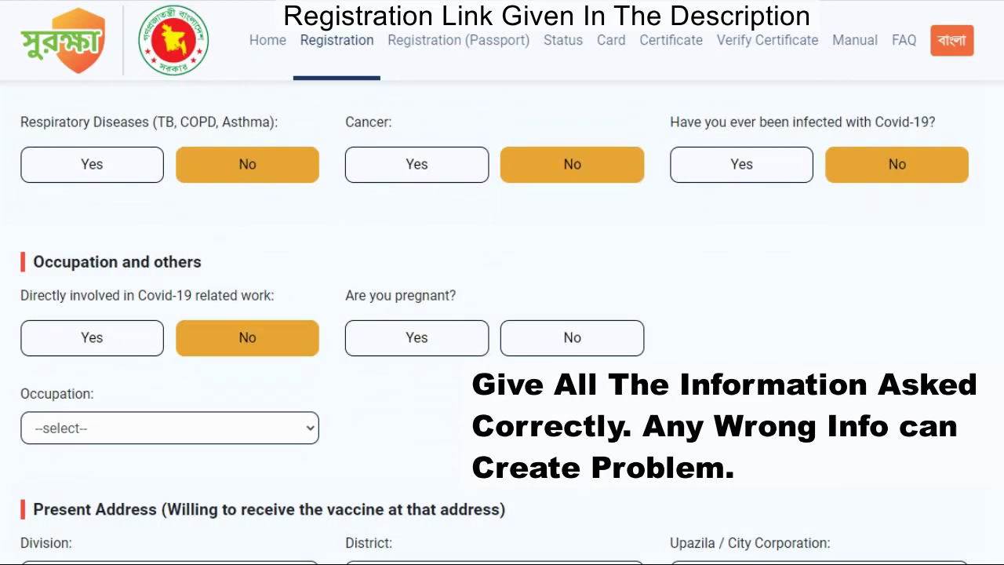
pyautogui.click(571, 337)
# - Set the occupation to House-wife
pyautogui.scroll(-2, 502, 314)
pyautogui.click(170, 342)
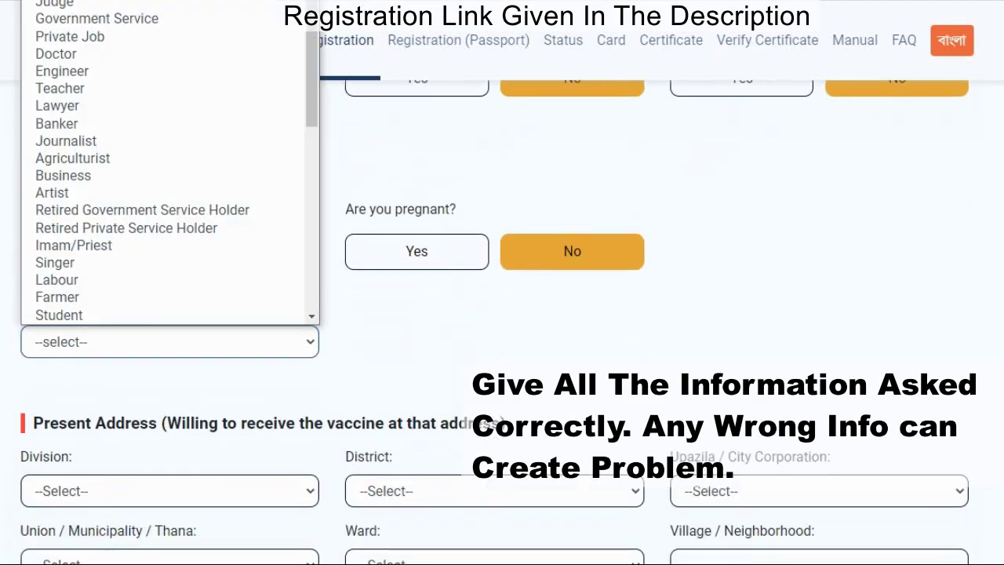
pyautogui.scroll(1, 170, 157)
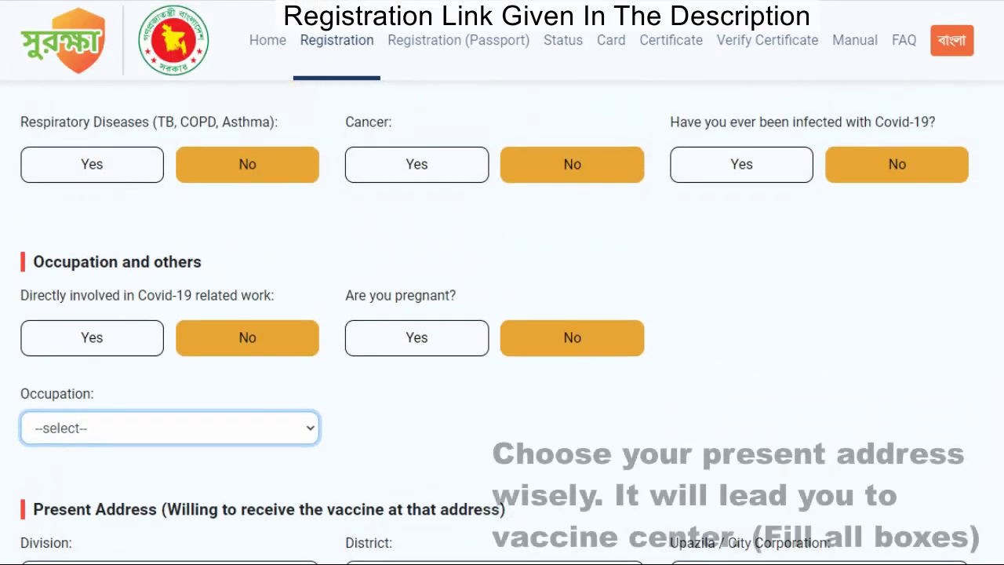
pyautogui.scroll(-2, 502, 314)
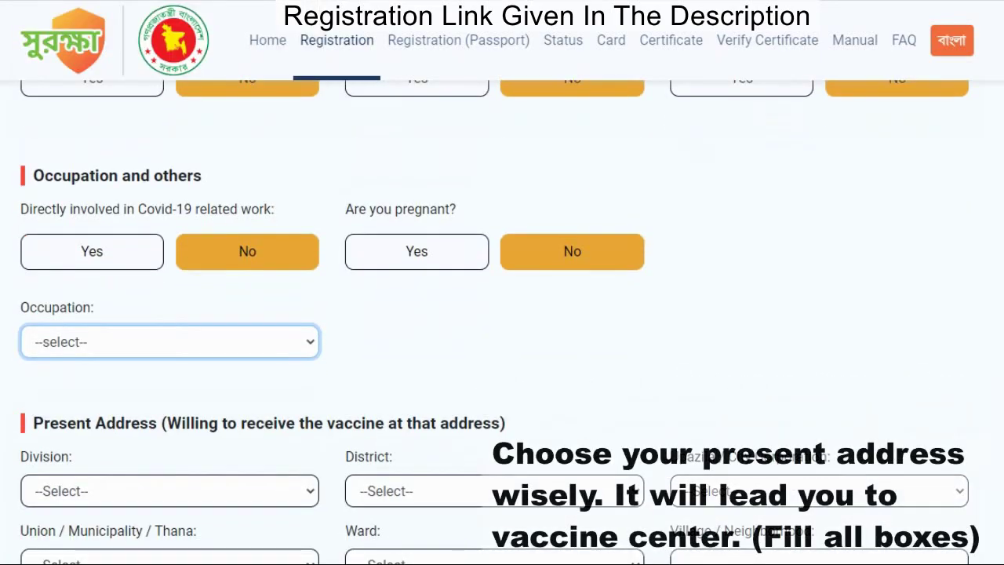
pyautogui.click(169, 342)
pyautogui.scroll(-1, 170, 157)
pyautogui.click(70, 298)
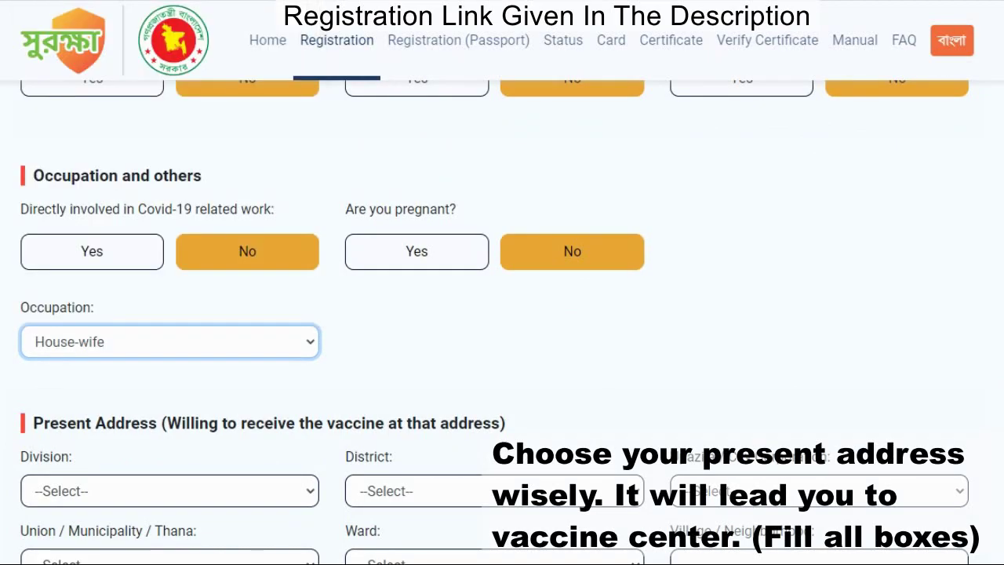
pyautogui.scroll(-2, 502, 314)
# - Set the present address to Dhaka division, Dhaka district, Dhaka South City Corporation
pyautogui.click(169, 318)
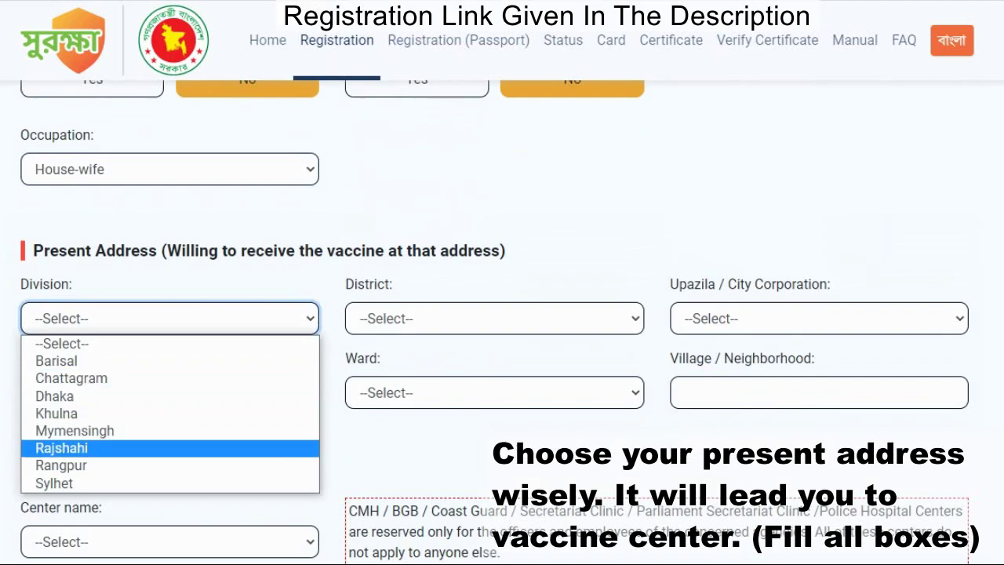
pyautogui.click(74, 430)
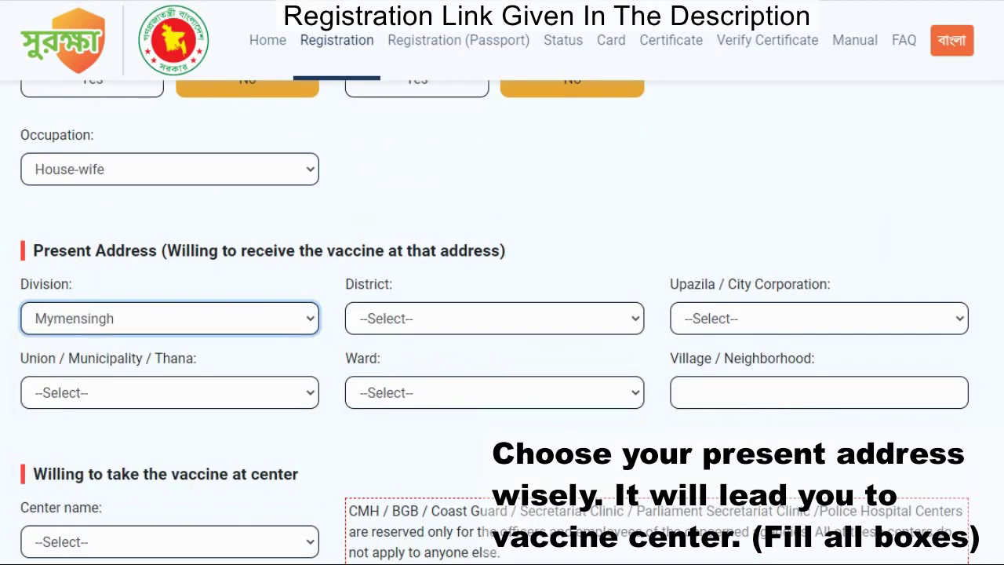
pyautogui.click(170, 317)
pyautogui.click(47, 394)
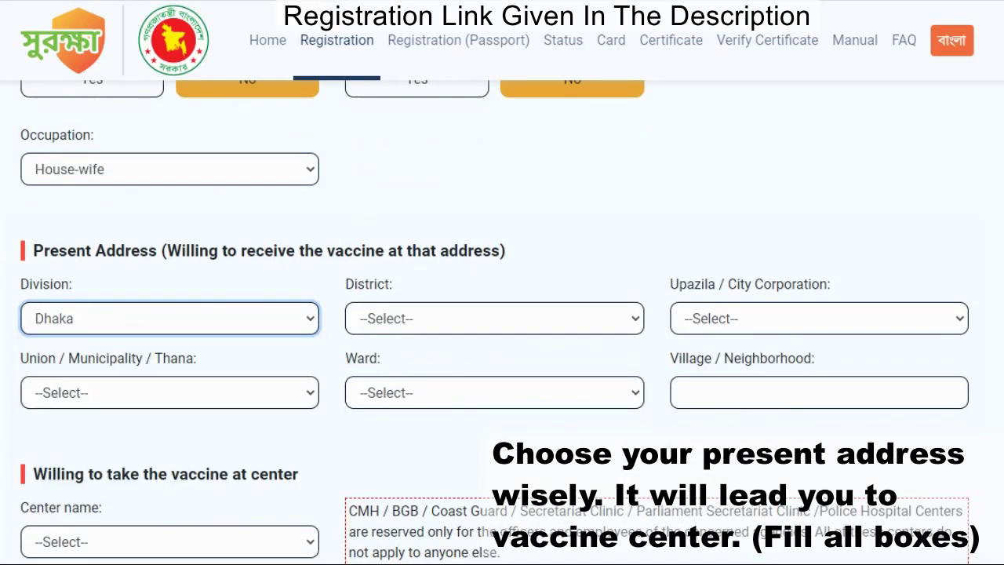
pyautogui.click(495, 318)
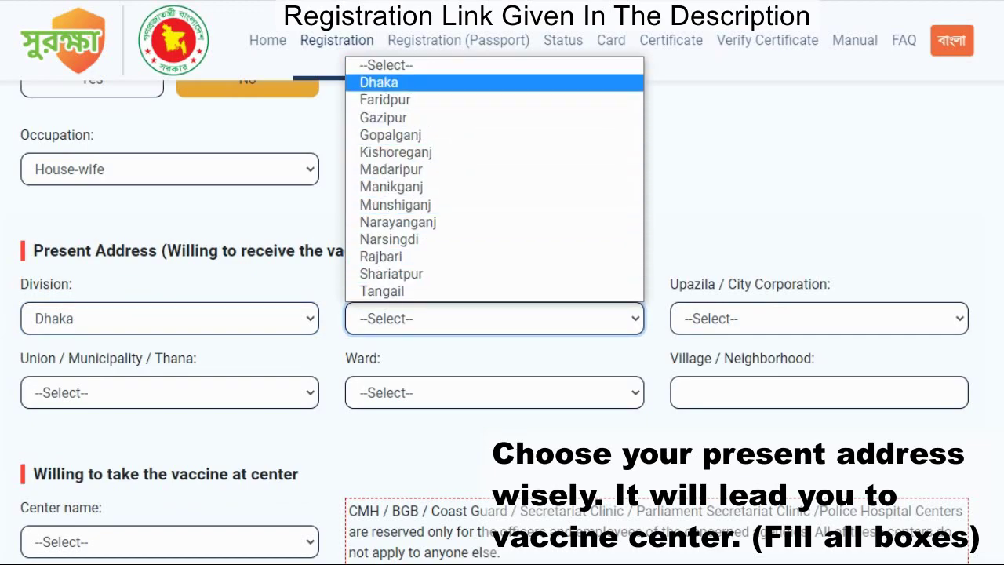
pyautogui.click(378, 82)
pyautogui.click(819, 318)
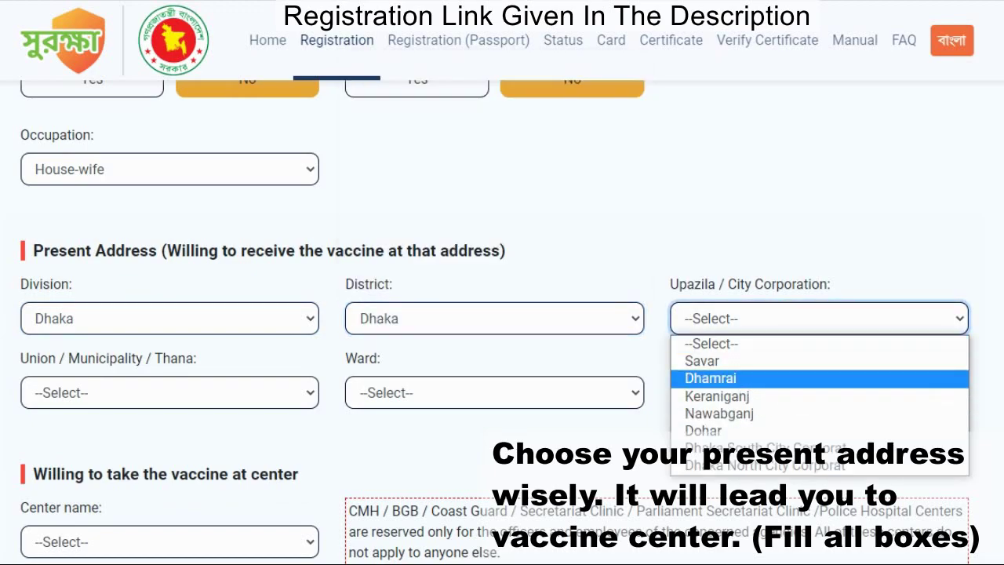
pyautogui.click(710, 377)
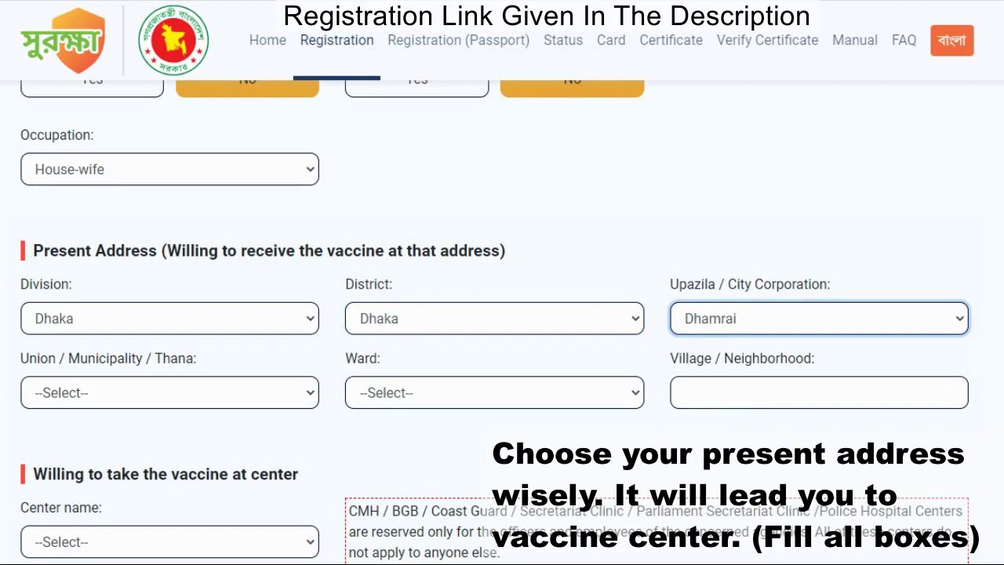
pyautogui.click(819, 318)
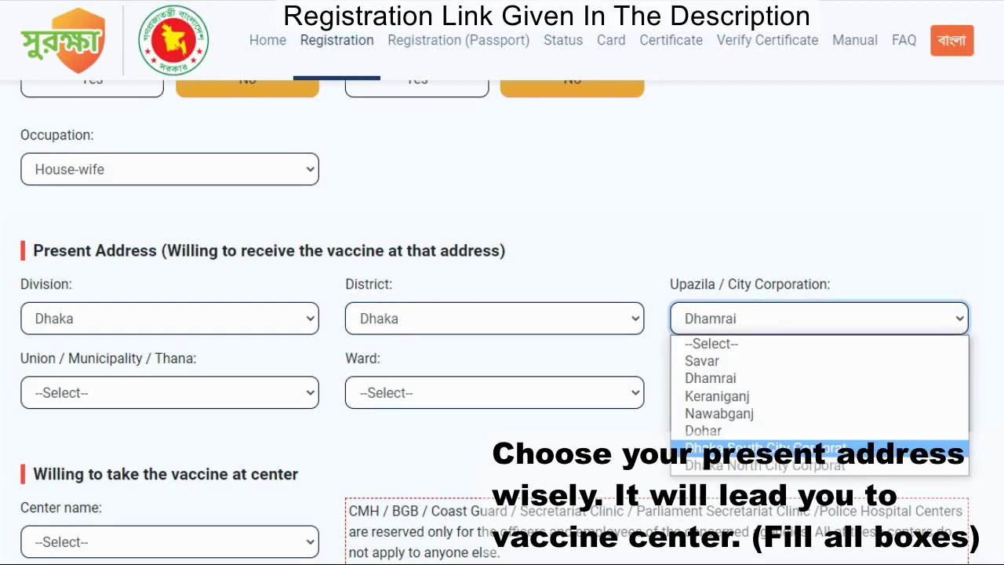
pyautogui.click(761, 448)
# - Choose khilgao as the thana and ward 3, then move to Village / Neighborhood
pyautogui.click(169, 392)
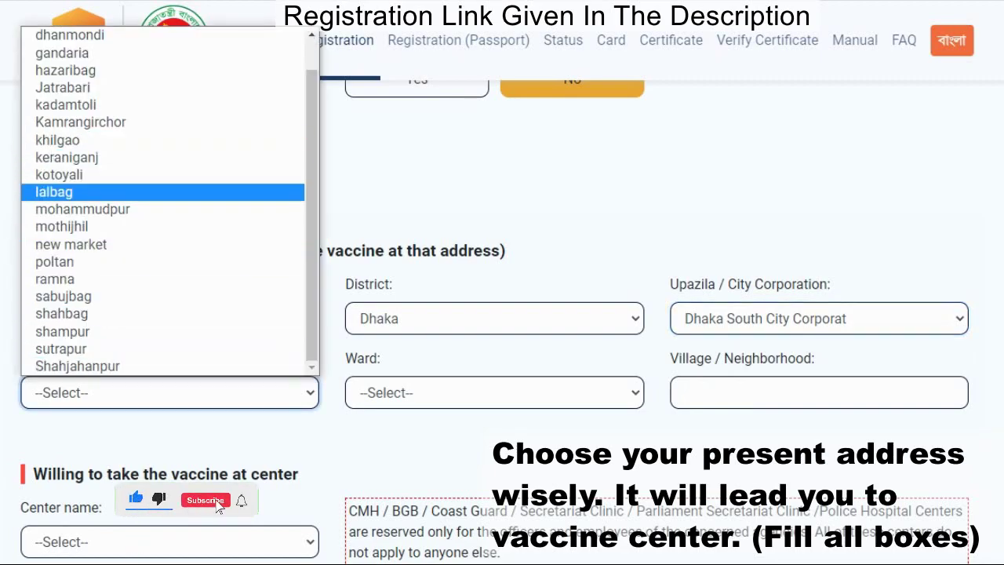
pyautogui.scroll(1, 157, 191)
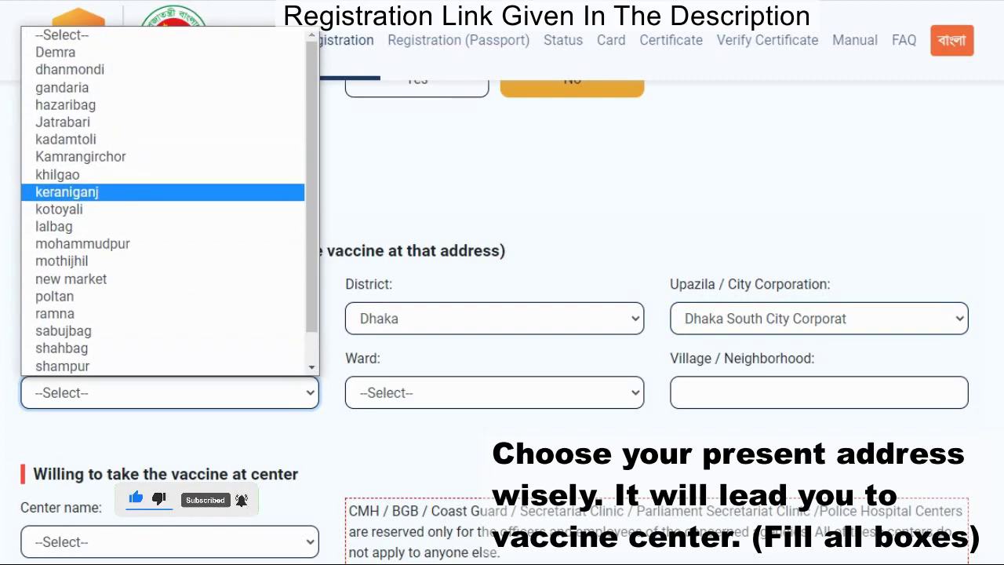
pyautogui.scroll(-1, 157, 236)
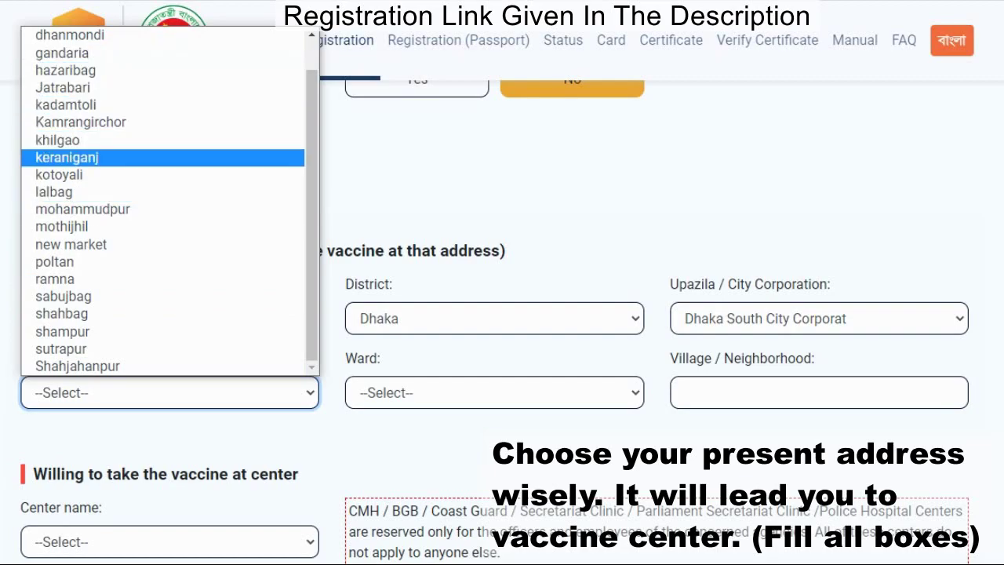
pyautogui.click(79, 139)
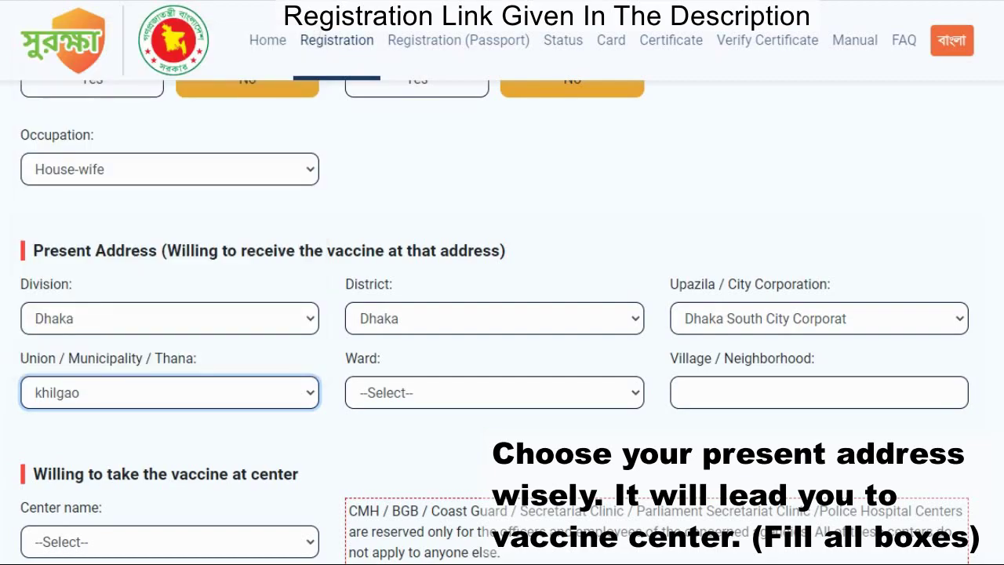
pyautogui.click(495, 392)
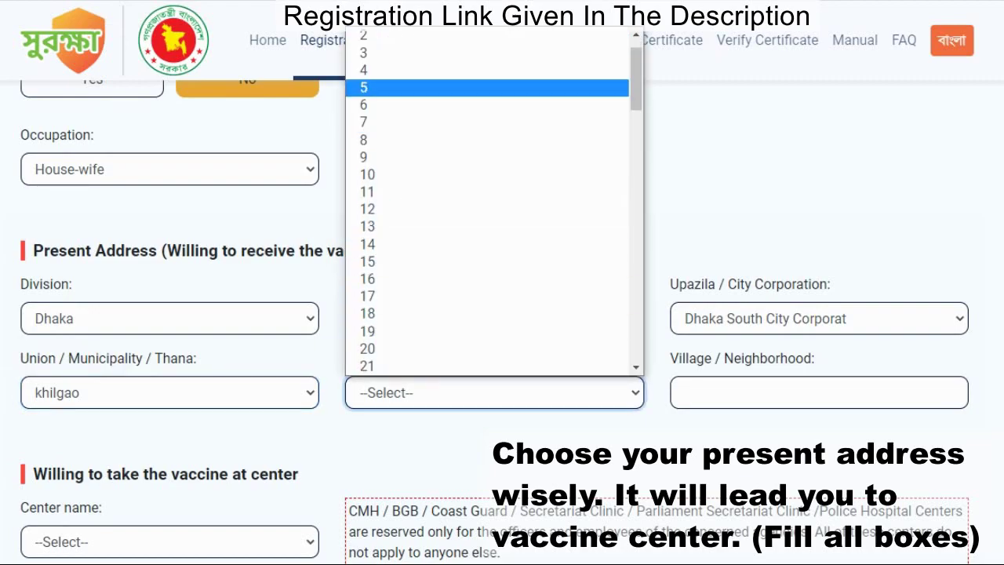
pyautogui.click(392, 45)
pyautogui.click(819, 393)
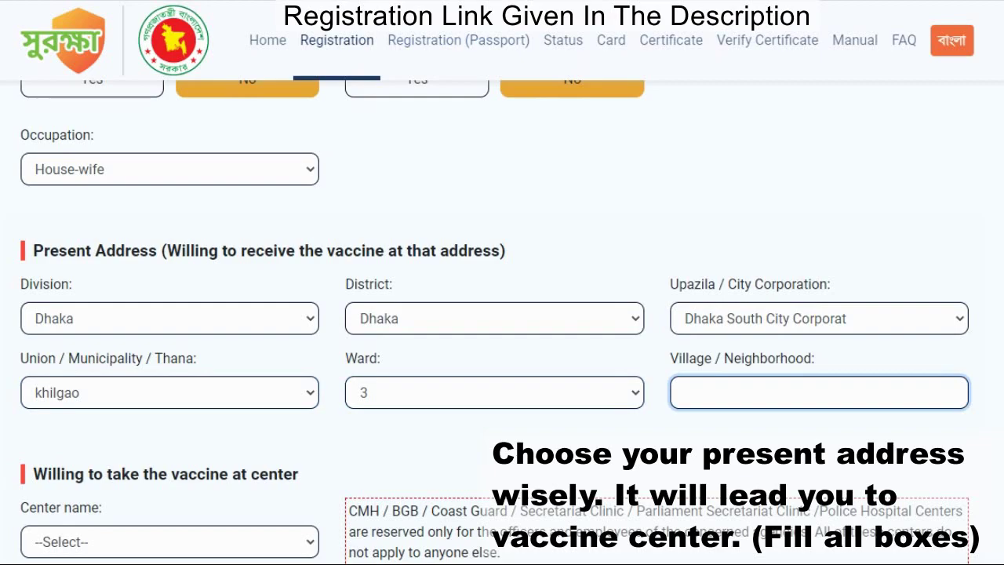
pyautogui.scroll(-3, 502, 314)
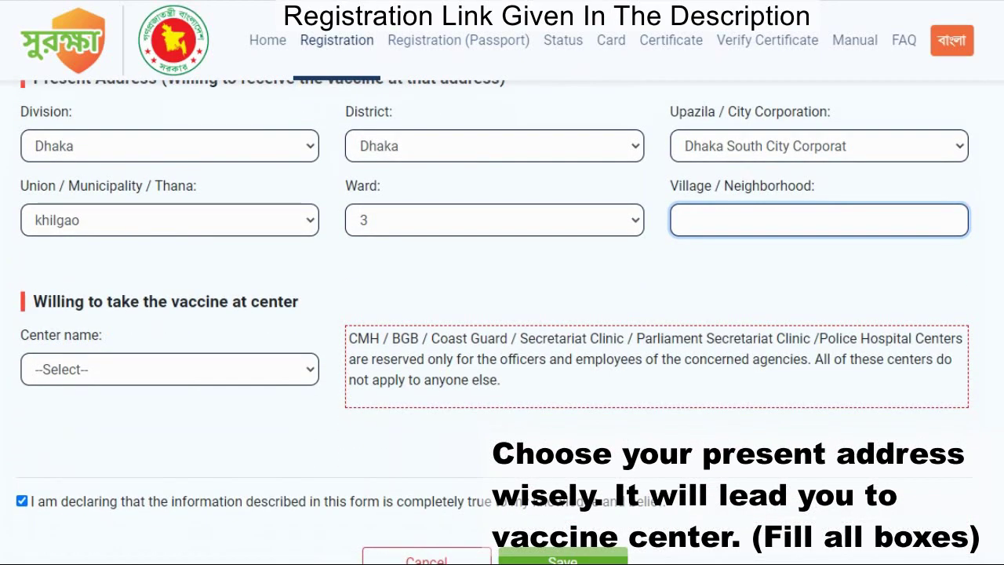
# - Pick the Nagar Matrisadan, Tilpapara, Khilgaon center from the Center name list
pyautogui.click(170, 541)
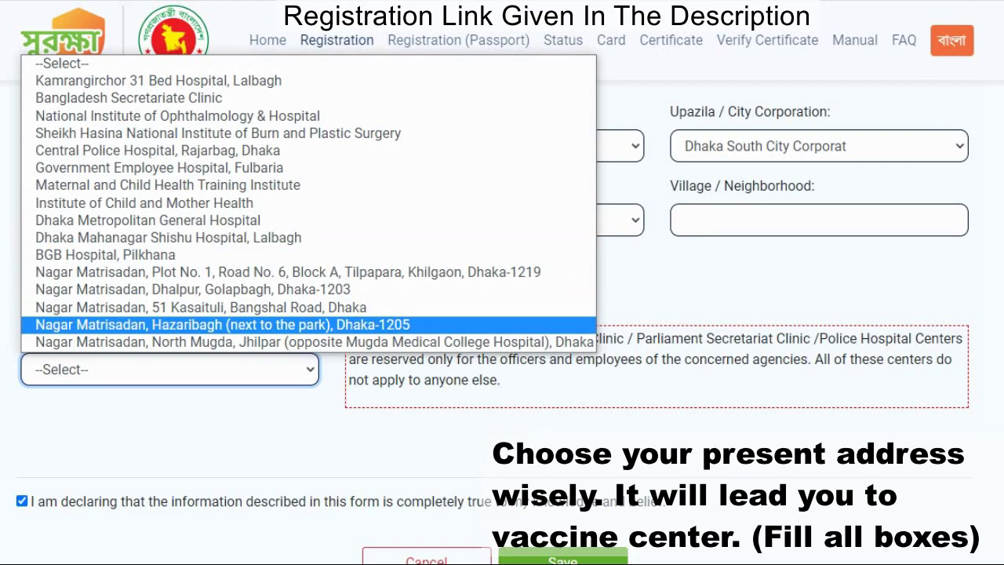
pyautogui.press('Up')
pyautogui.press('Up')
pyautogui.press('Up')
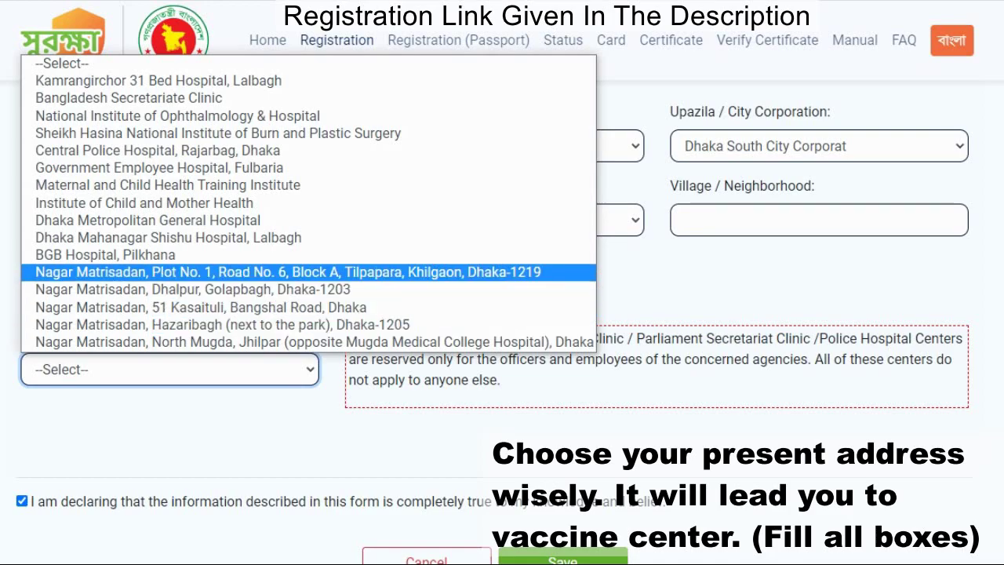
pyautogui.press('Down')
pyautogui.press('Down')
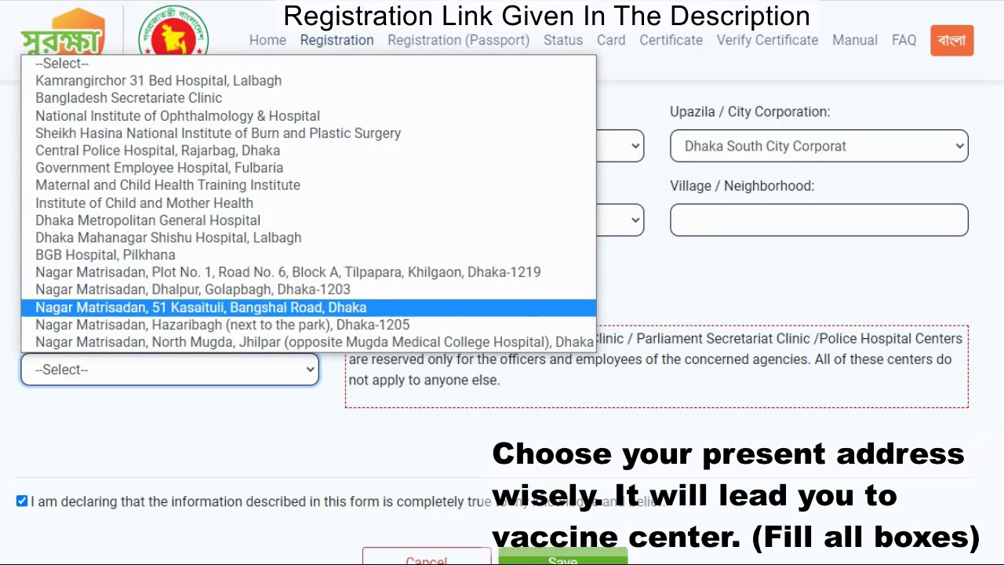
pyautogui.press('Down')
pyautogui.press('Down')
pyautogui.press('Up')
pyautogui.press('Up')
pyautogui.press('Up')
pyautogui.press('Up')
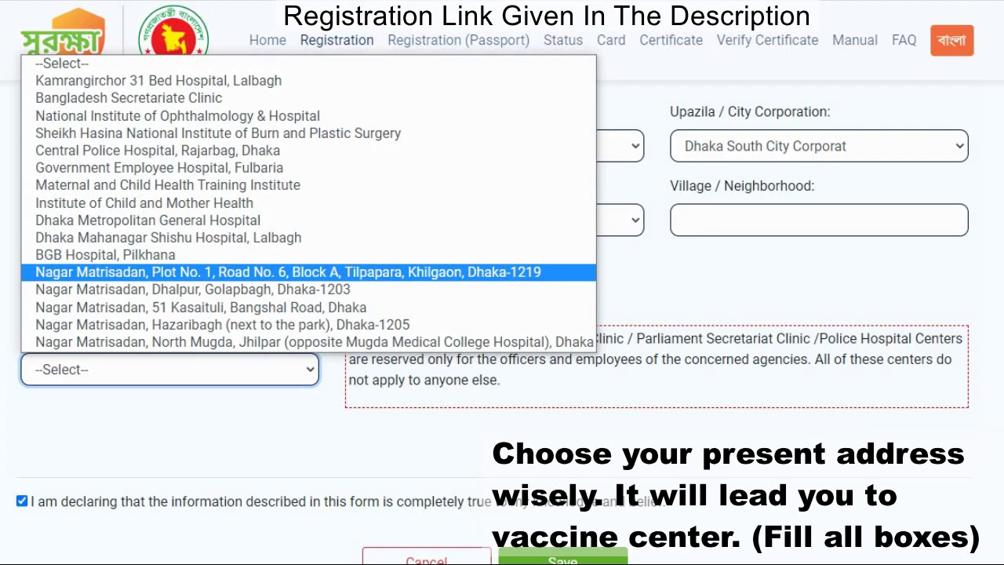
pyautogui.press('Return')
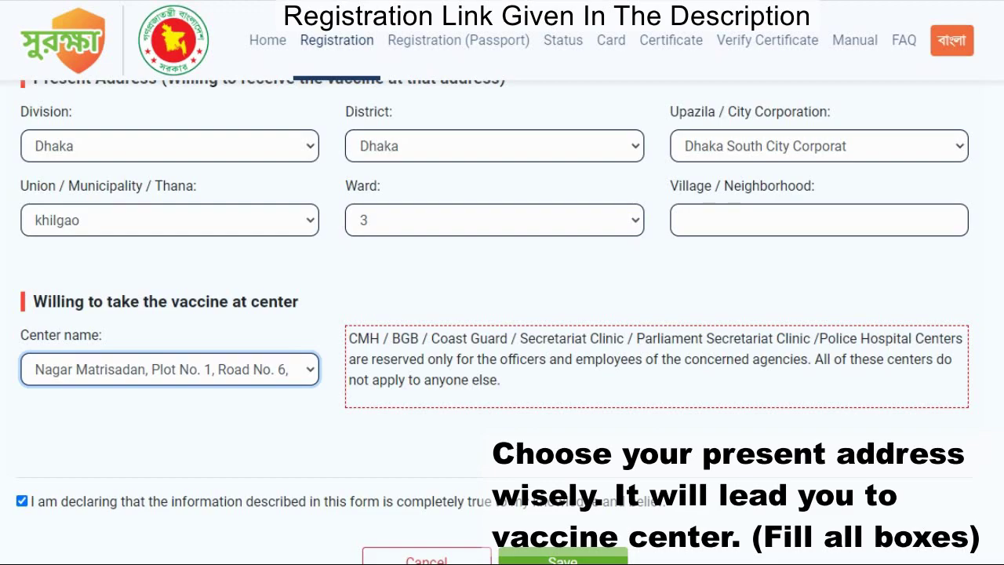
# - Fill in the required village / neighborhood and submit the details to reach the OTP form
pyautogui.press('Return')
pyautogui.scroll(-5, 502, 313)
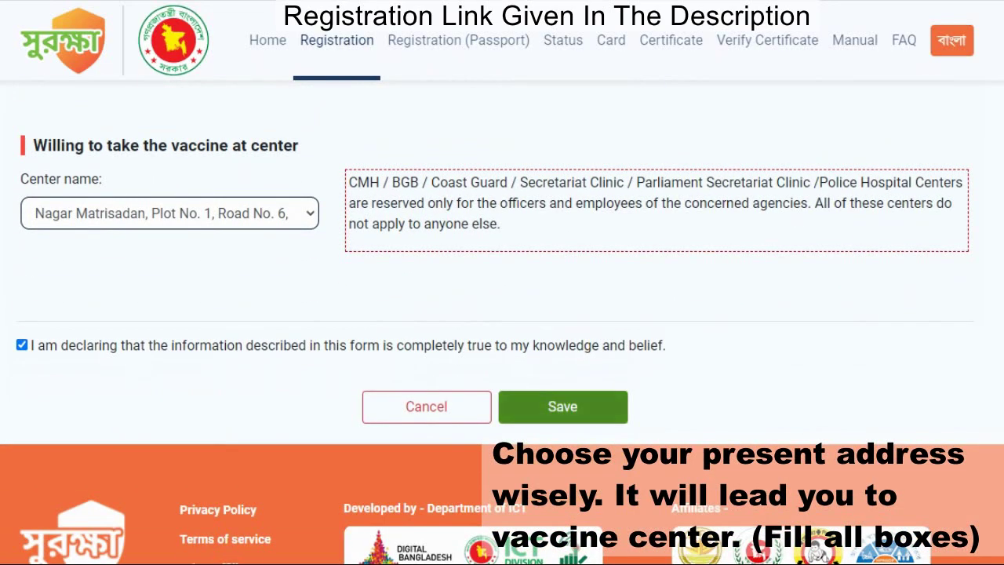
pyautogui.press('Return')
pyautogui.scroll(13, 502, 314)
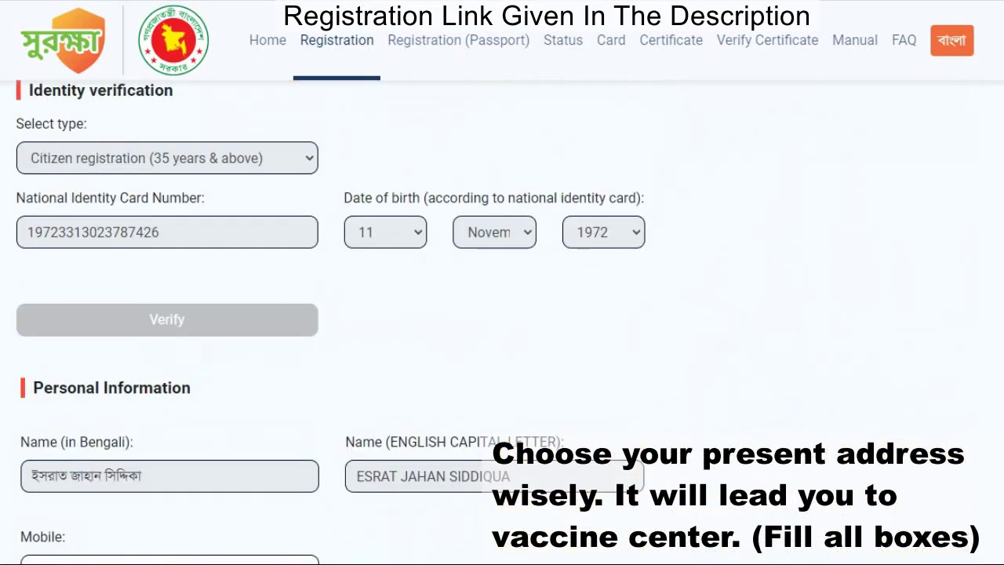
pyautogui.scroll(3, 502, 314)
pyautogui.scroll(-12, 502, 314)
pyautogui.scroll(-3, 502, 314)
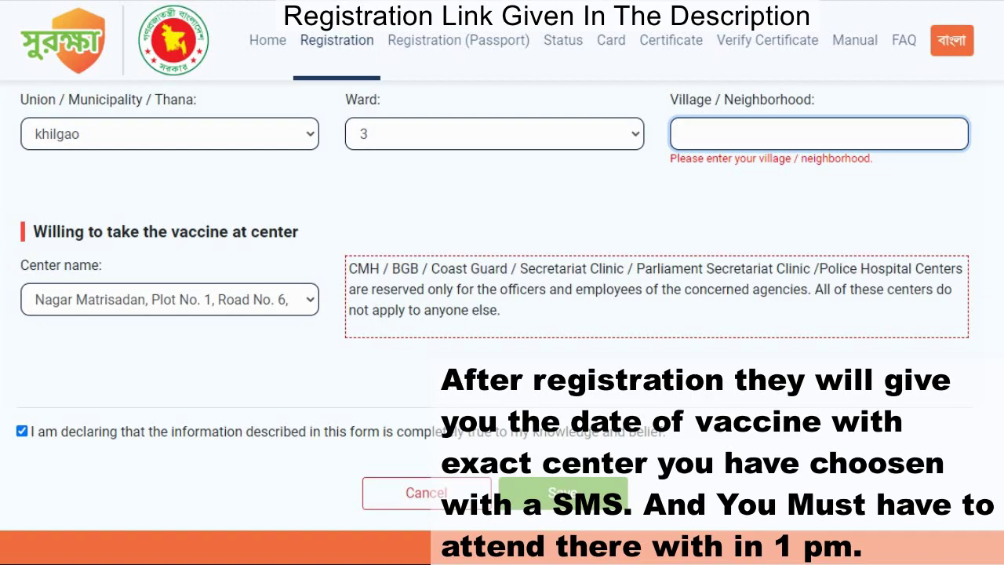
pyautogui.write('eas')
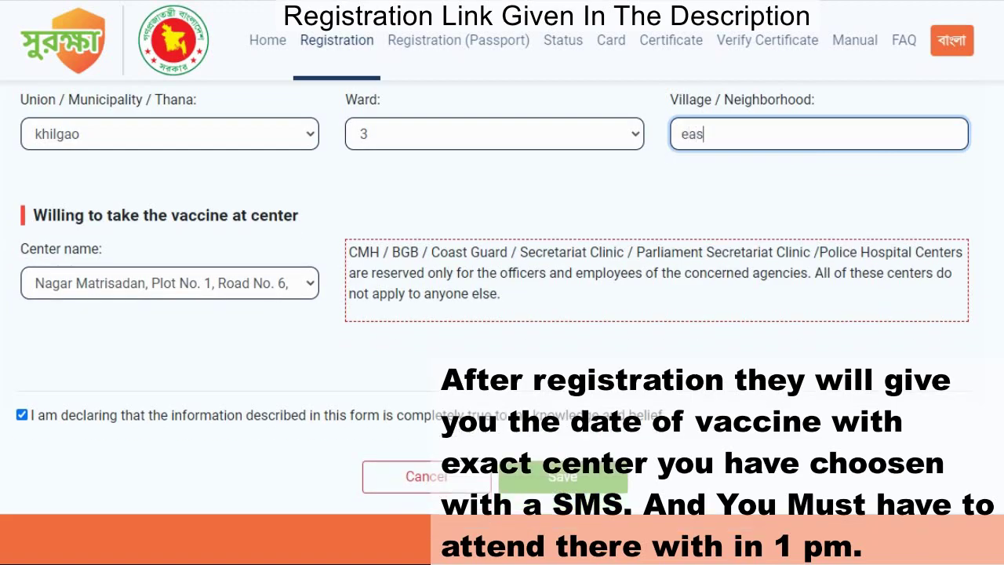
pyautogui.write('t nayatola')
pyautogui.press('Return')
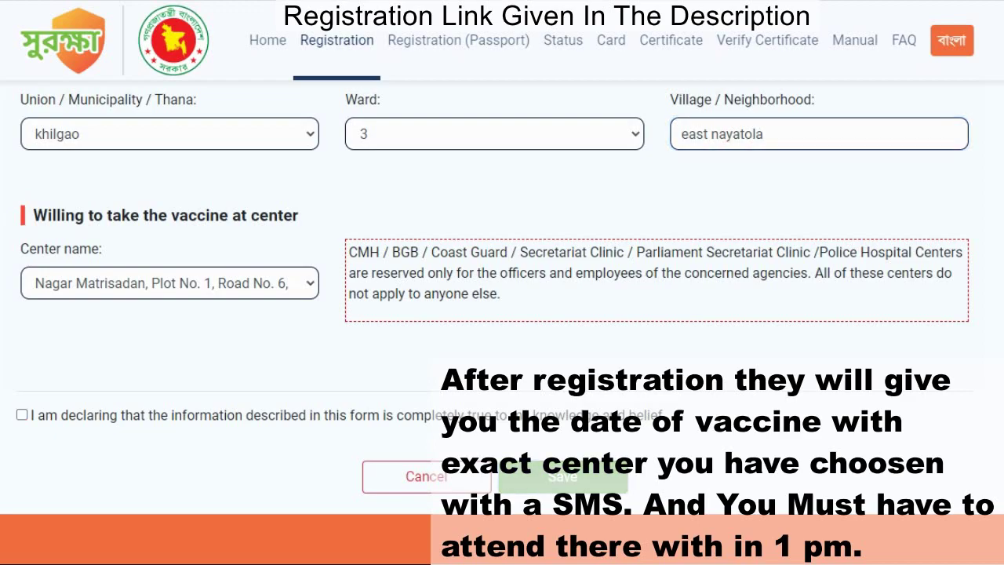
pyautogui.click(28, 453)
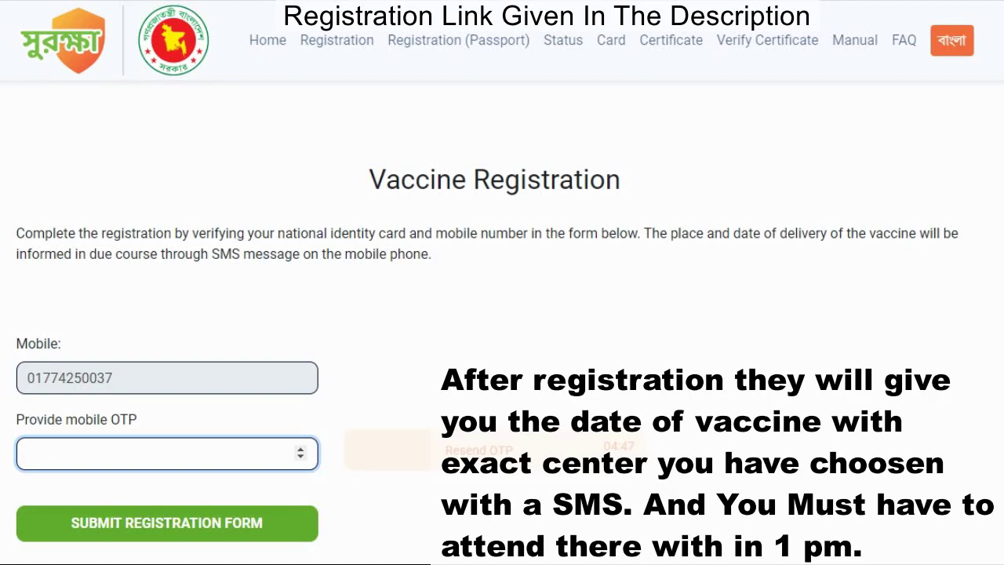
# - Enter the SMS verification code and submit the registration form
pyautogui.scroll(-2, 502, 314)
pyautogui.click(166, 350)
pyautogui.scroll(1, 502, 314)
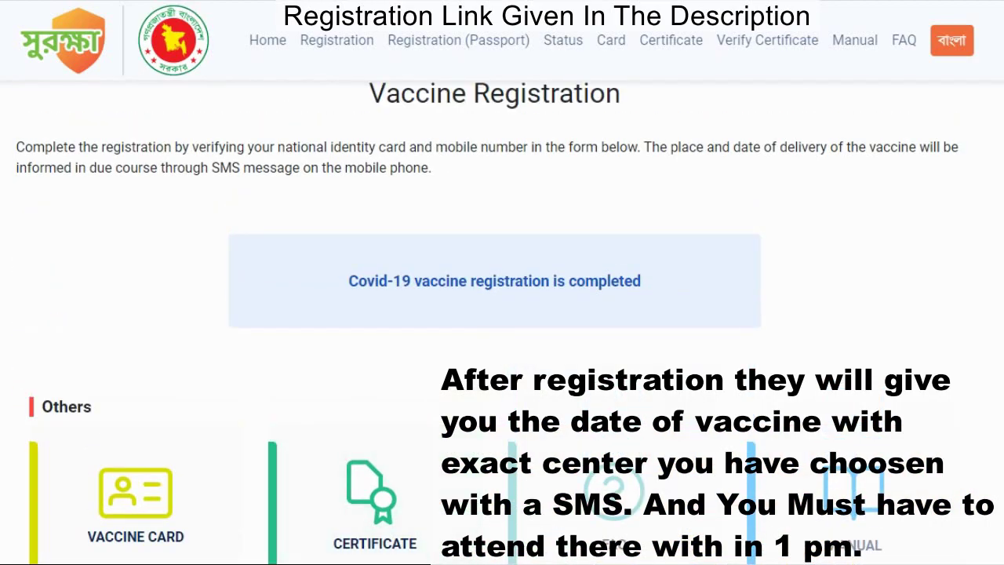
pyautogui.scroll(-1, 502, 314)
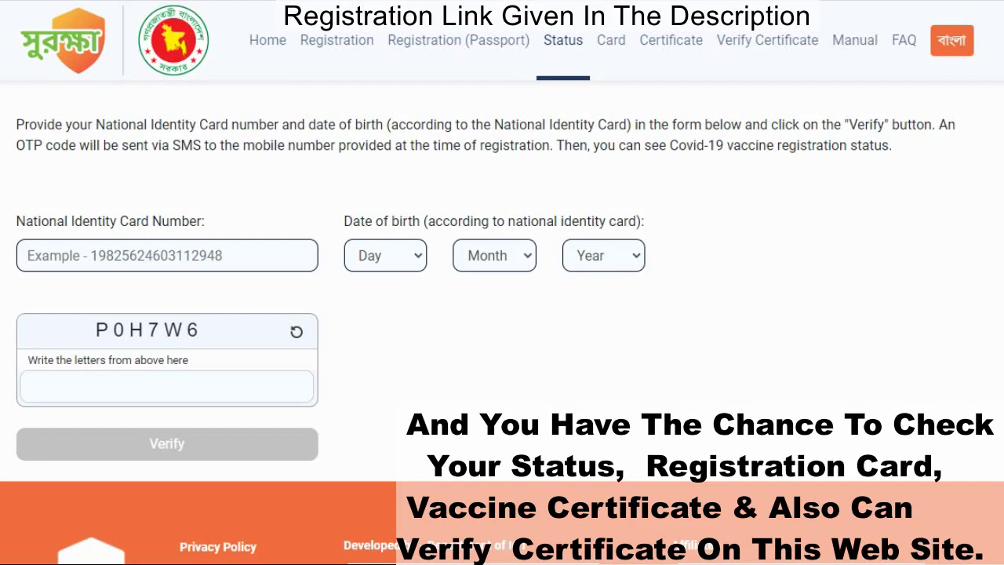
# - Leave the Status page's NID field and go to the Card download page
pyautogui.click(118, 255)
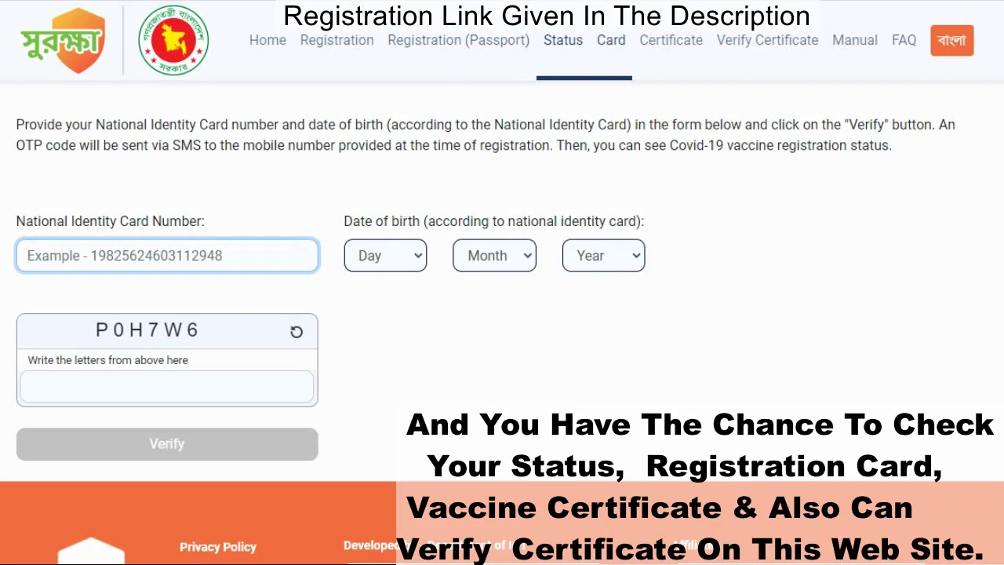
pyautogui.click(611, 40)
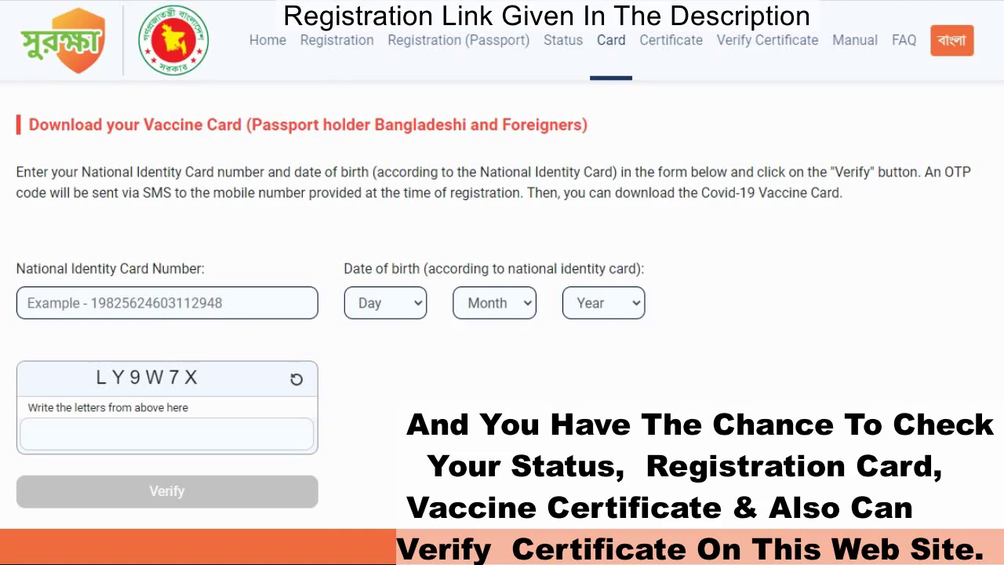
pyautogui.scroll(-1, 502, 314)
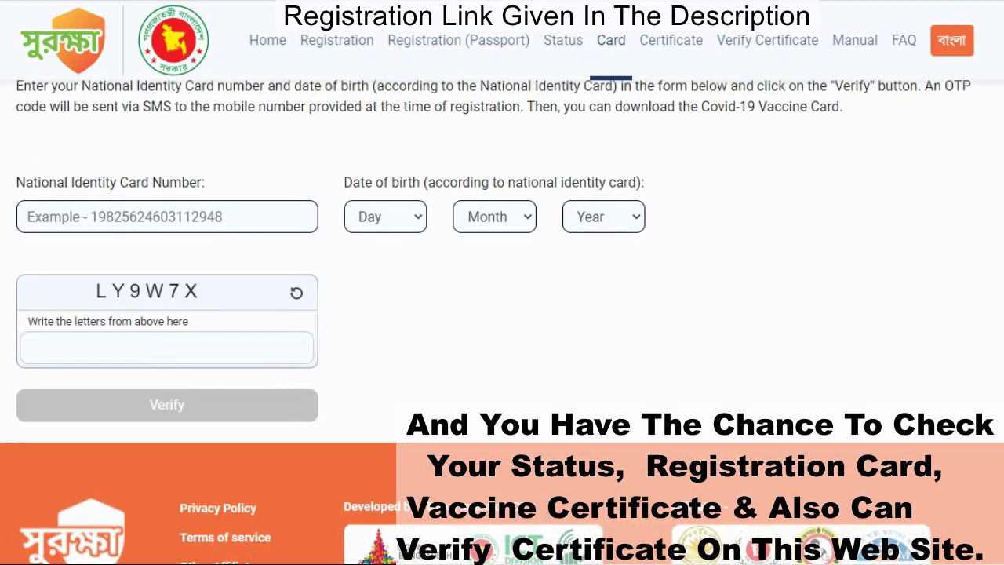
pyautogui.scroll(1, 502, 313)
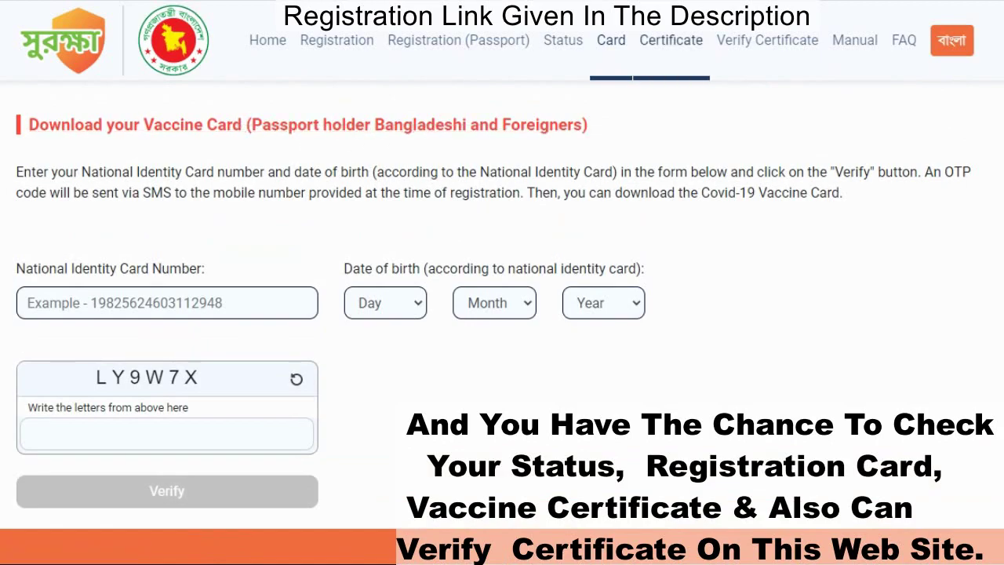
# - Visit Certificate, then open Verify Certificate and highlight the NID and certificate number labels
pyautogui.click(671, 40)
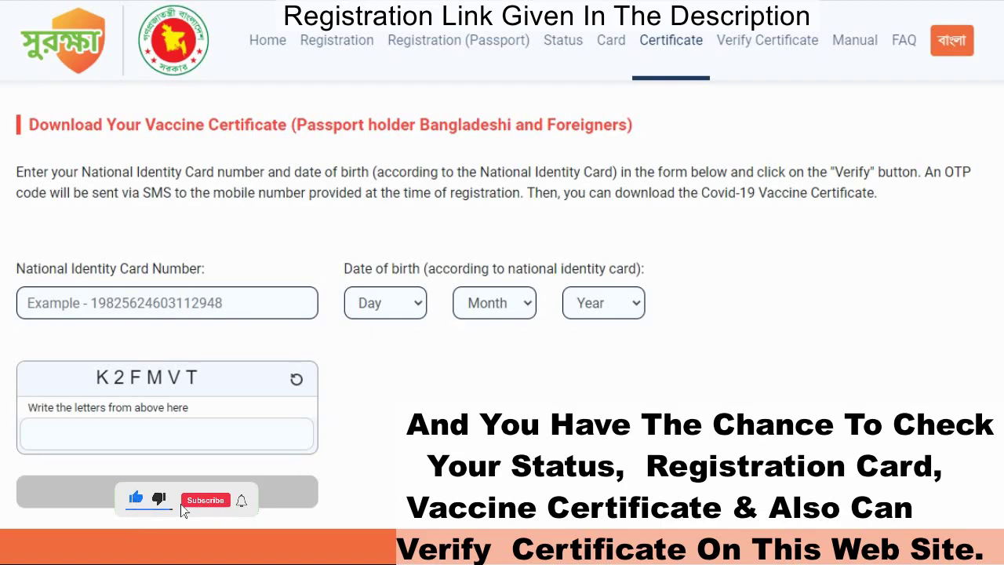
pyautogui.click(767, 40)
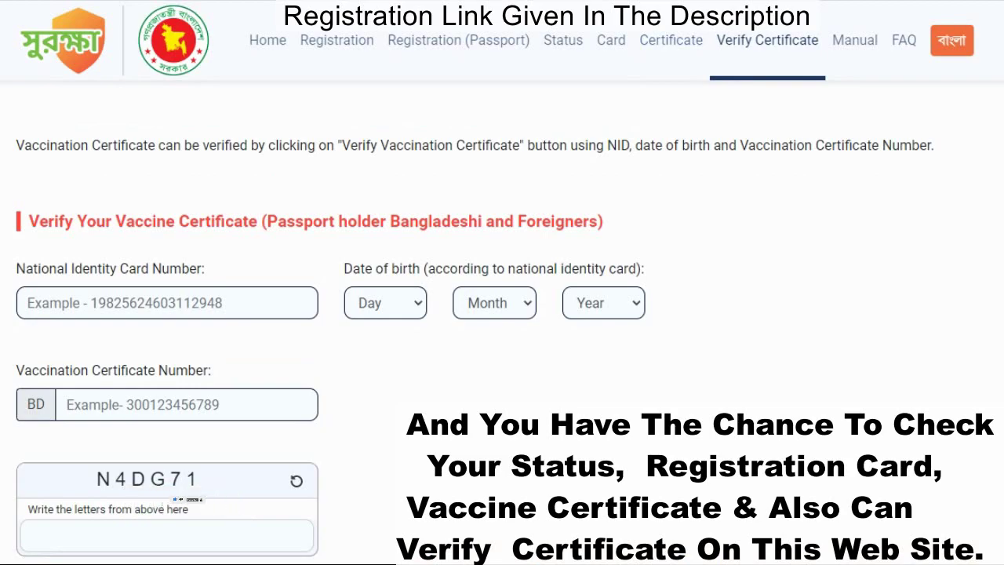
pyautogui.moveTo(16, 268); pyautogui.dragTo(206, 268)
pyautogui.click(205, 269)
pyautogui.moveTo(16, 371); pyautogui.dragTo(212, 371)
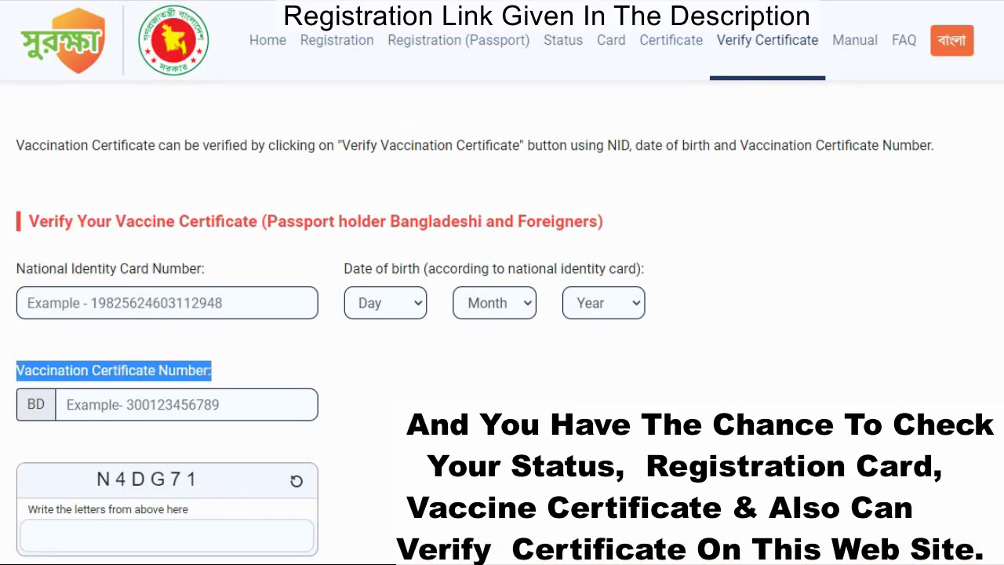
pyautogui.click(212, 370)
pyautogui.scroll(-1, 212, 370)
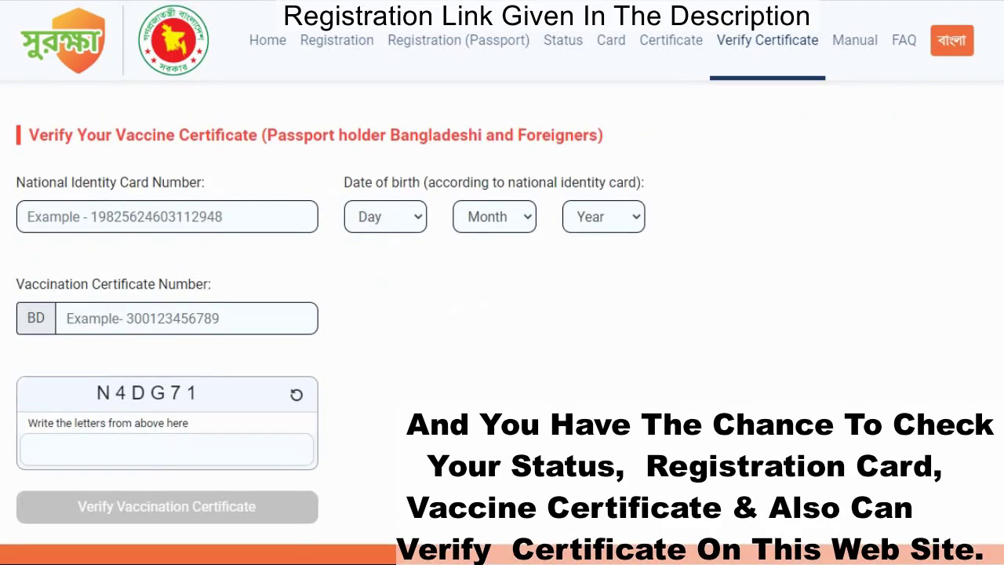
pyautogui.scroll(1, 502, 314)
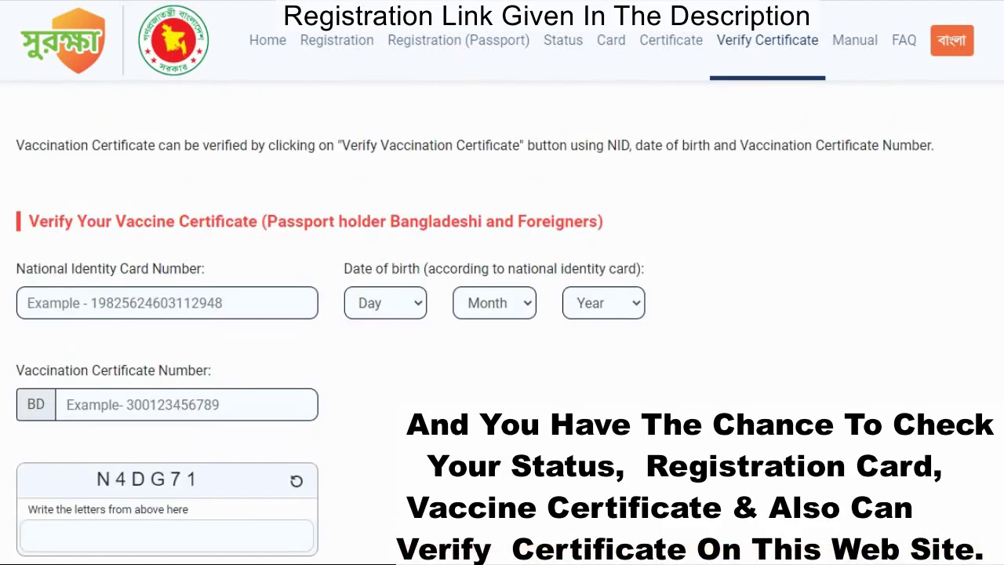